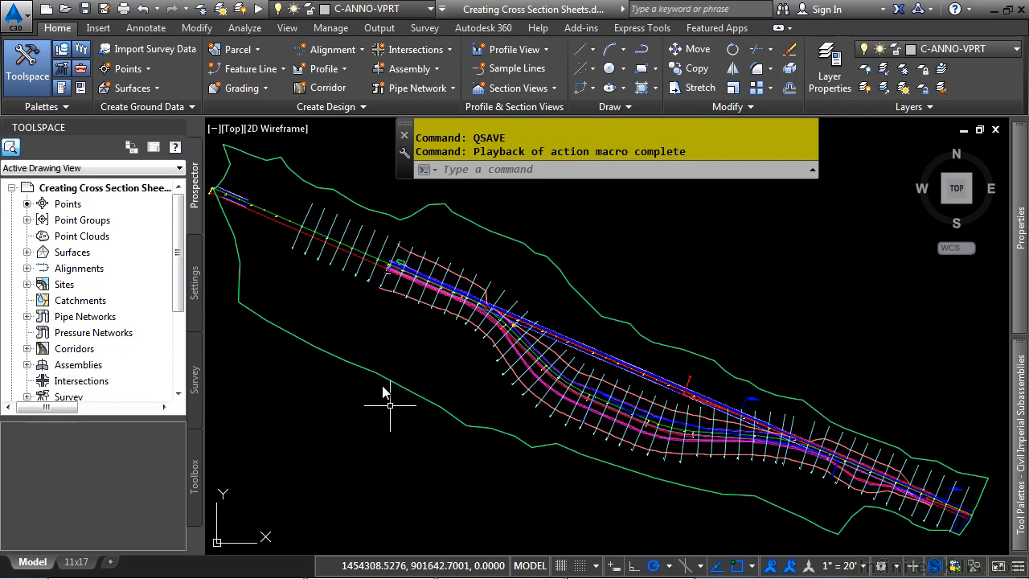
Open the 22x34 group plot style from the section view settings and review its array options.
click(195, 281)
scroll(80, 382, down, 1)
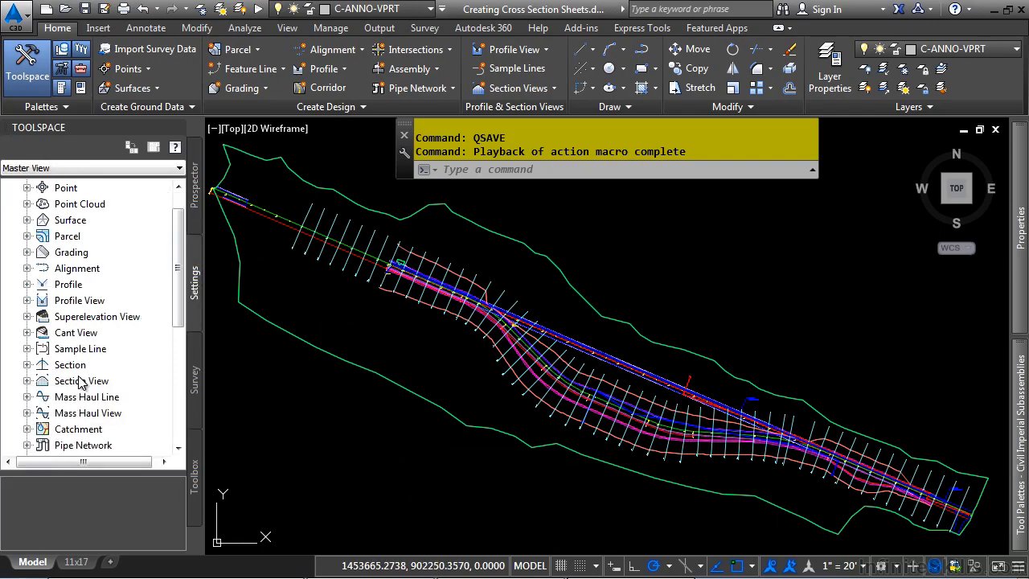
click(27, 380)
click(42, 365)
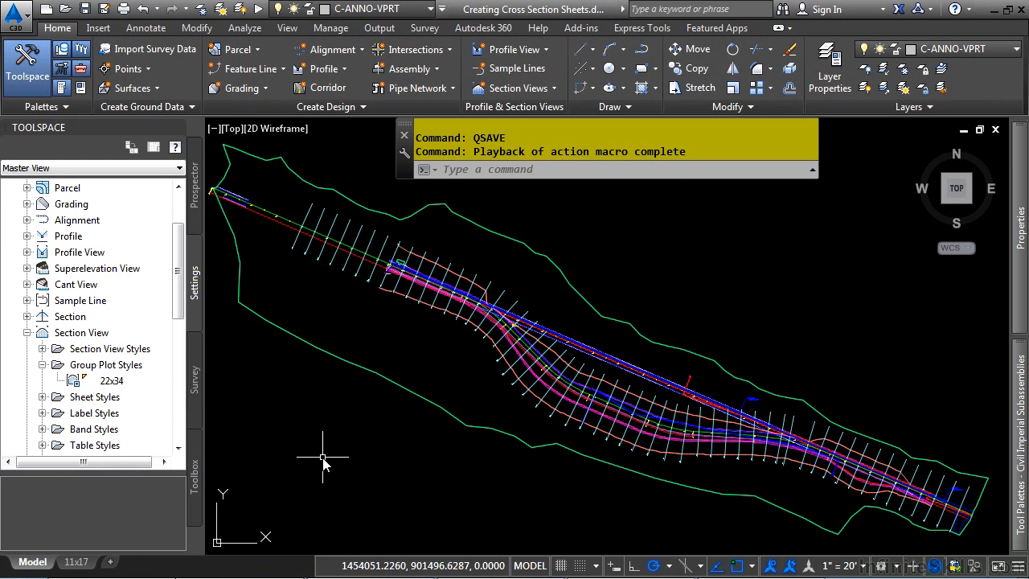
double_click(111, 380)
click(322, 132)
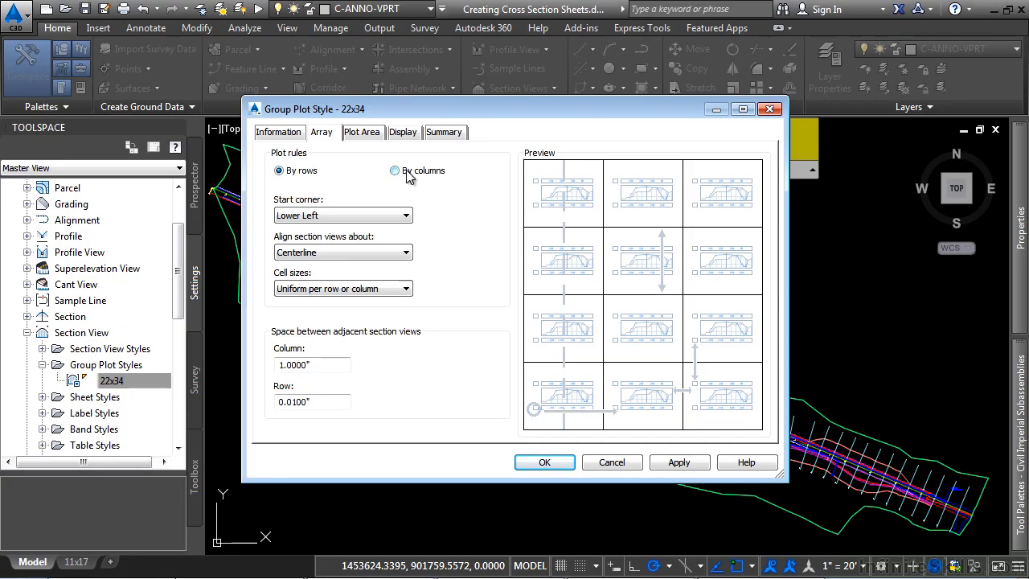
Review the 22x34 style's plot area gap and the display of its Print Area and Sheet border, then close it without changes.
click(361, 133)
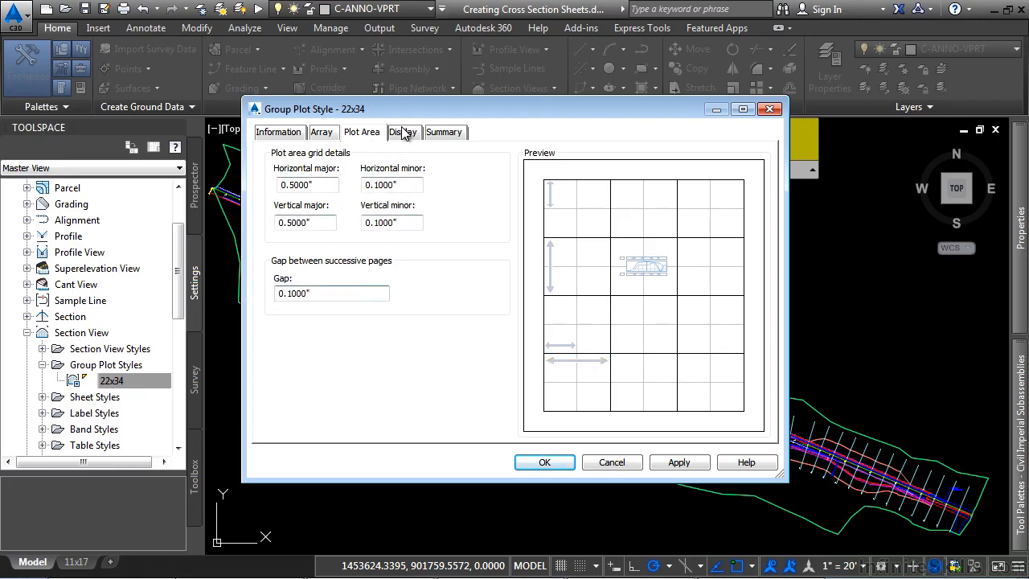
double_click(332, 298)
click(404, 134)
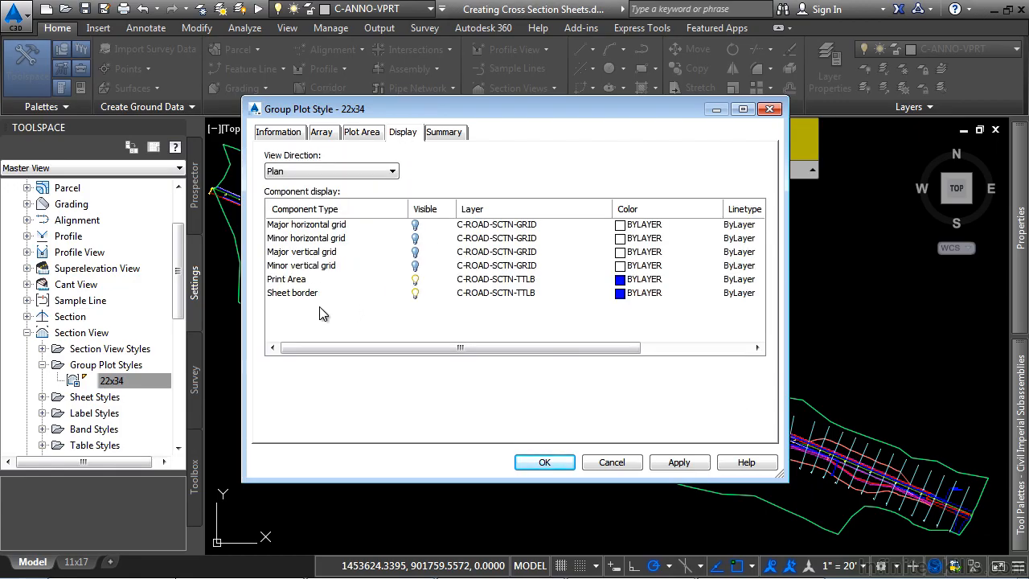
drag(320, 307, 248, 197)
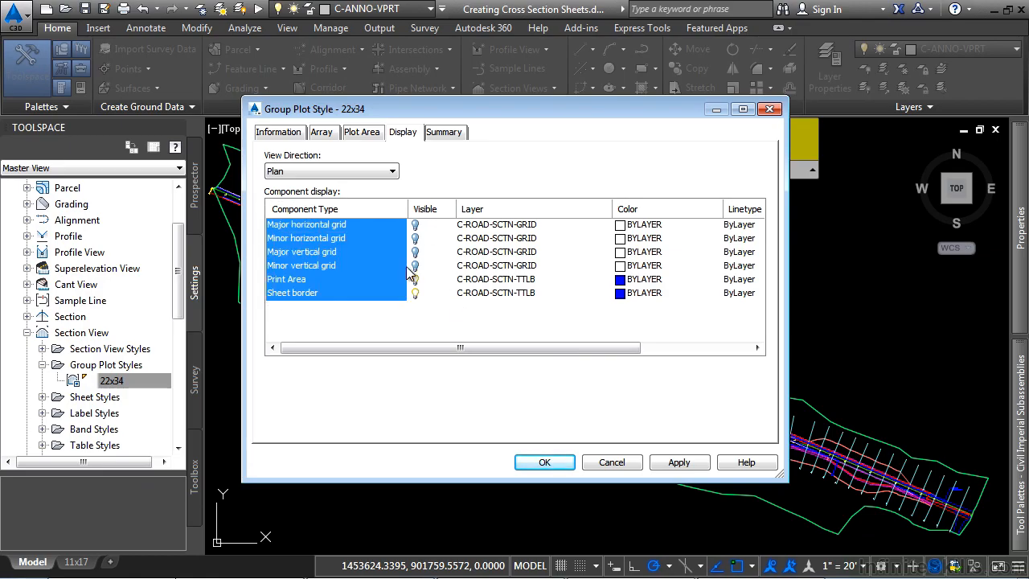
click(393, 226)
click(283, 281)
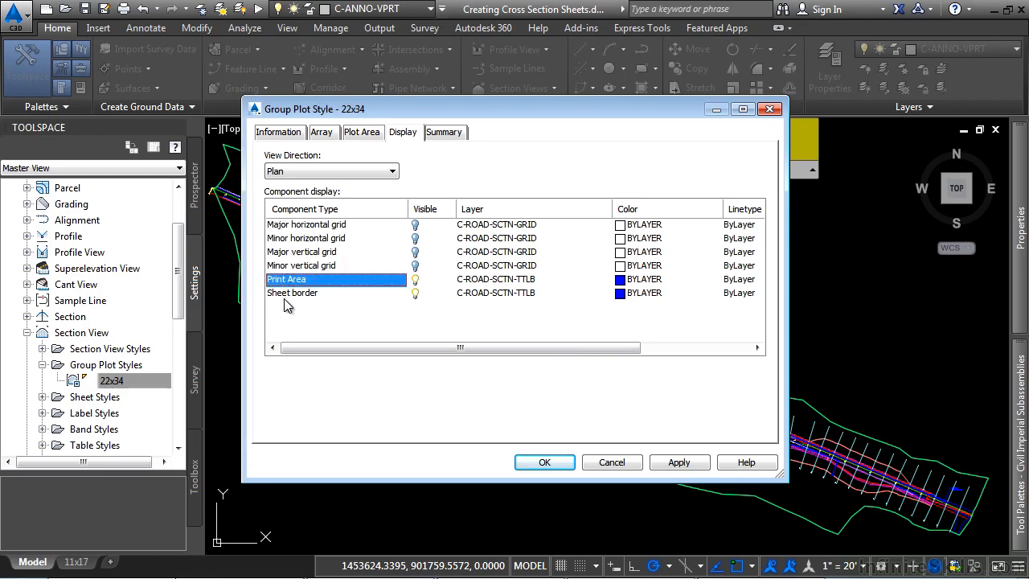
click(289, 298)
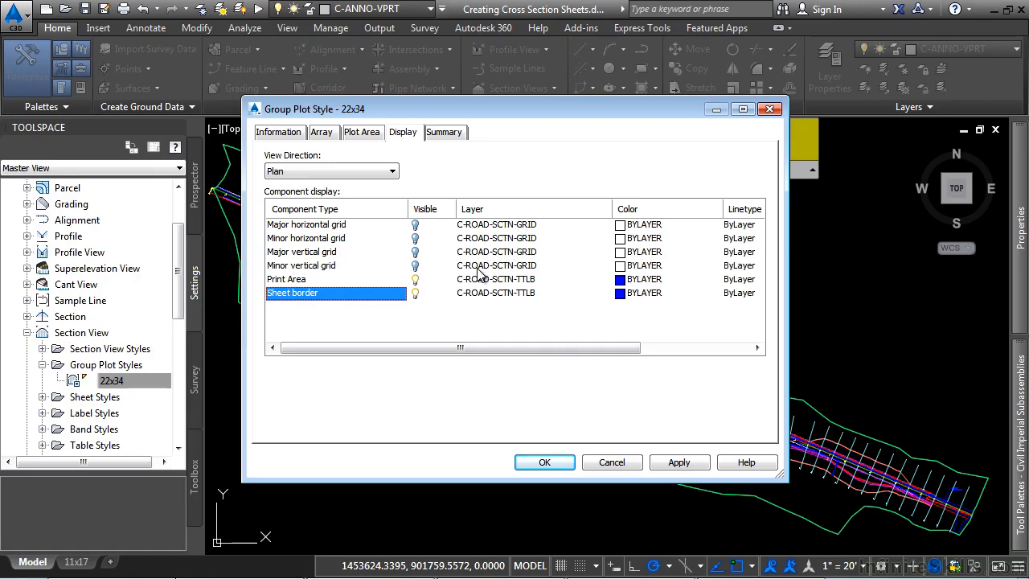
click(614, 461)
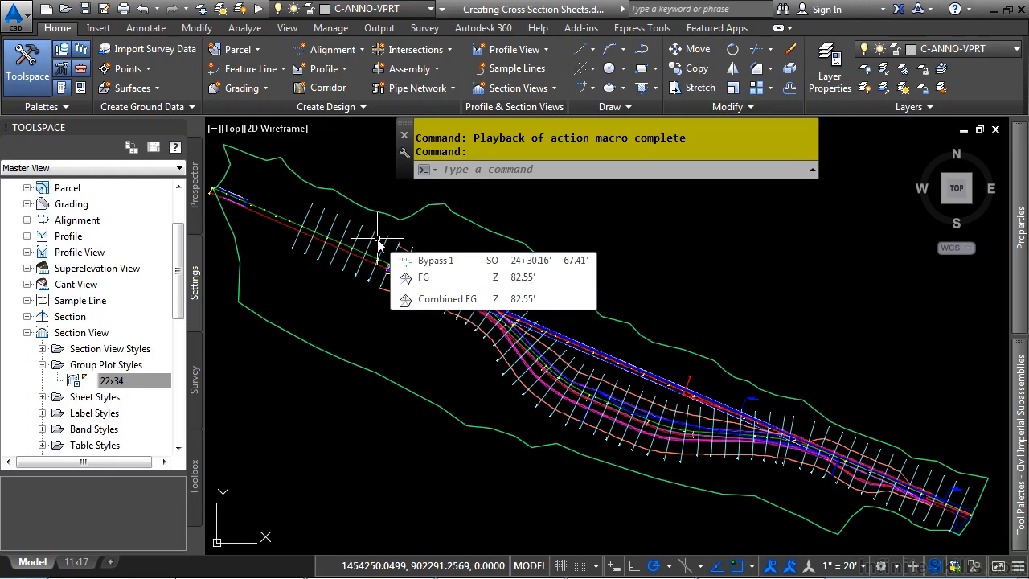
Open the drawing template Learning AutoCAD Civil 3D (Infinite Skills).dwt from the project's Drawings folder.
click(66, 9)
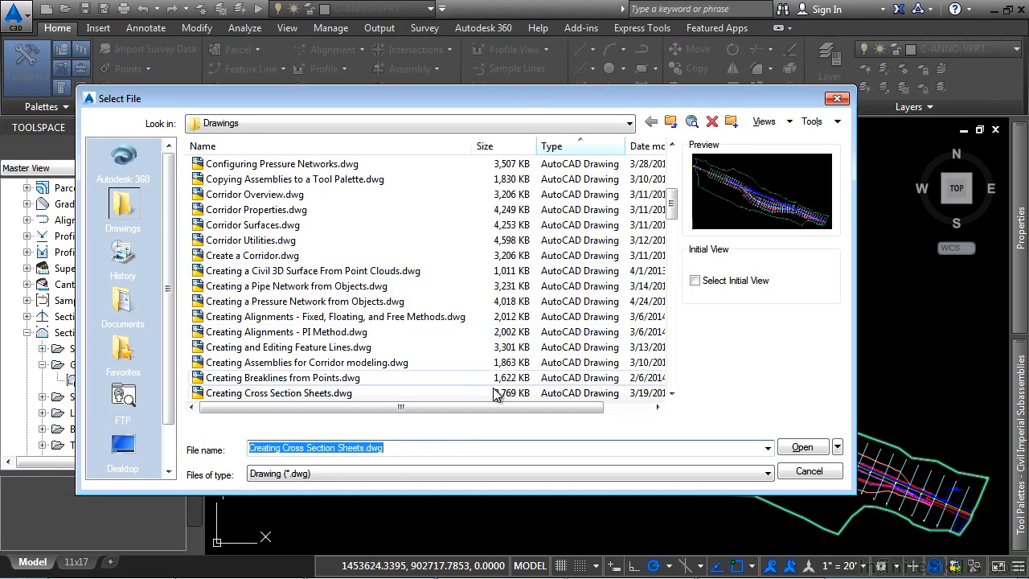
click(427, 474)
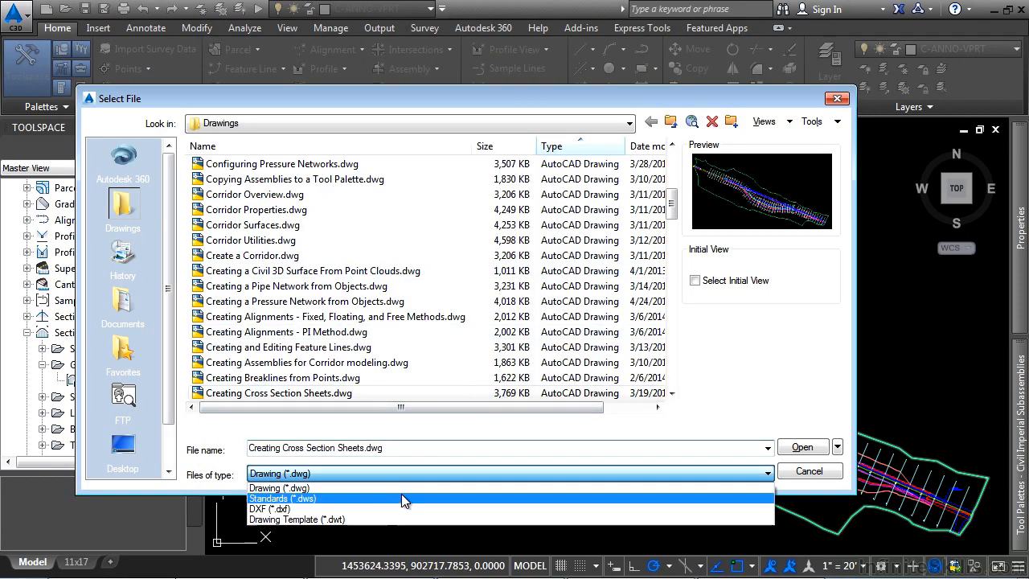
click(386, 518)
click(380, 129)
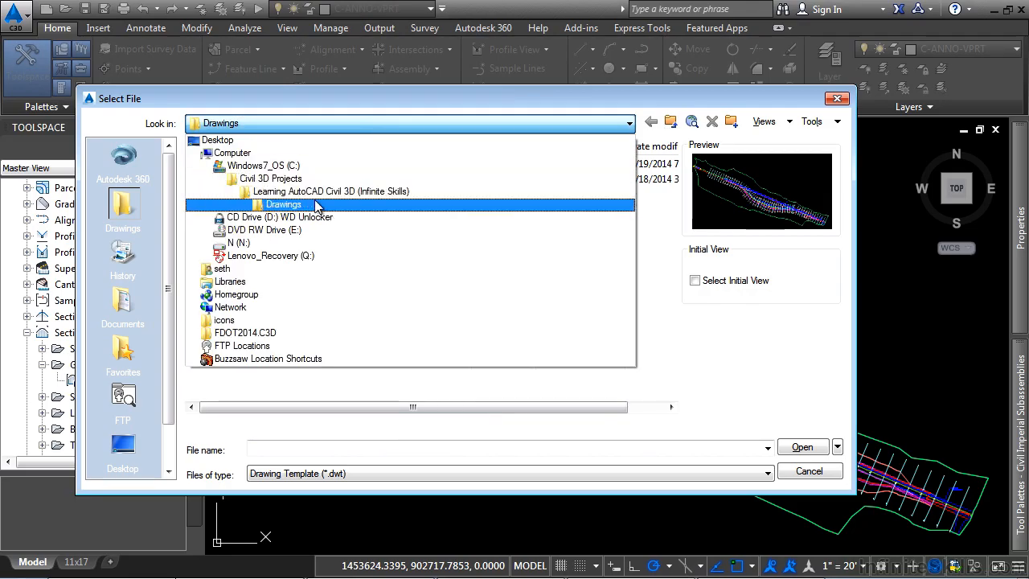
click(313, 204)
click(306, 179)
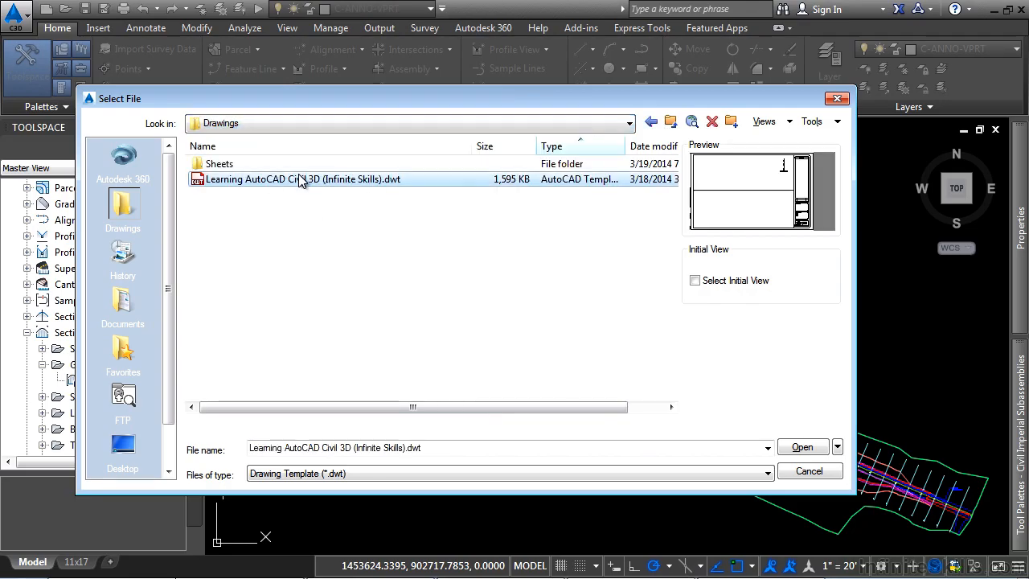
double_click(233, 180)
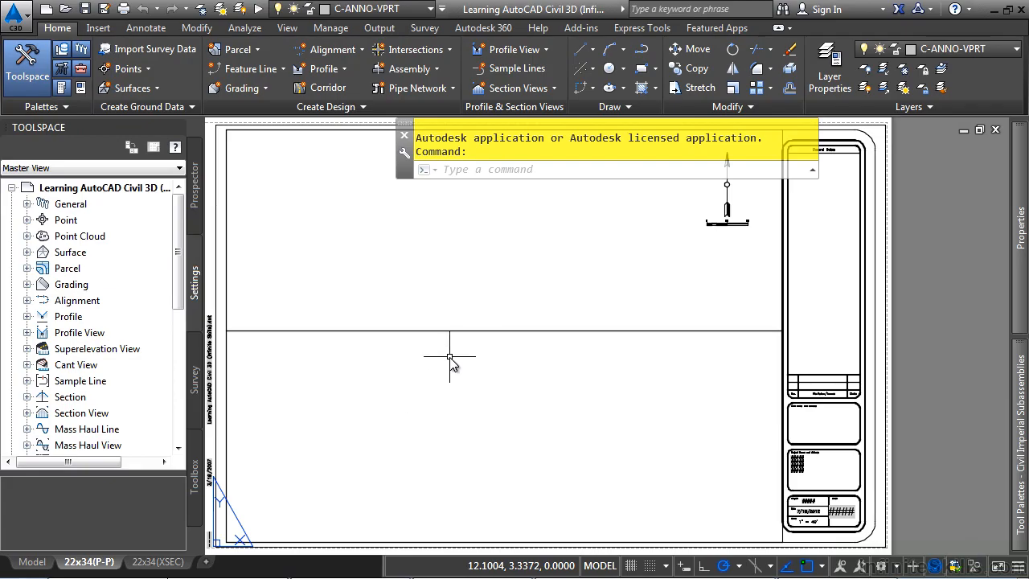
Check the Viewport Type property of the large viewport on the 22x34(XSEC) layout, then close the template.
click(156, 562)
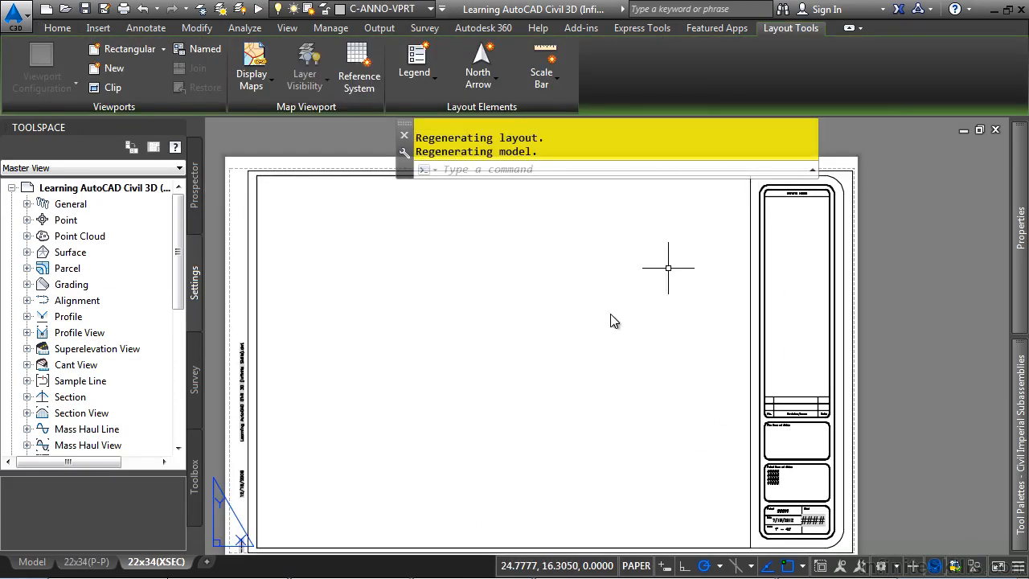
click(355, 174)
click(412, 234)
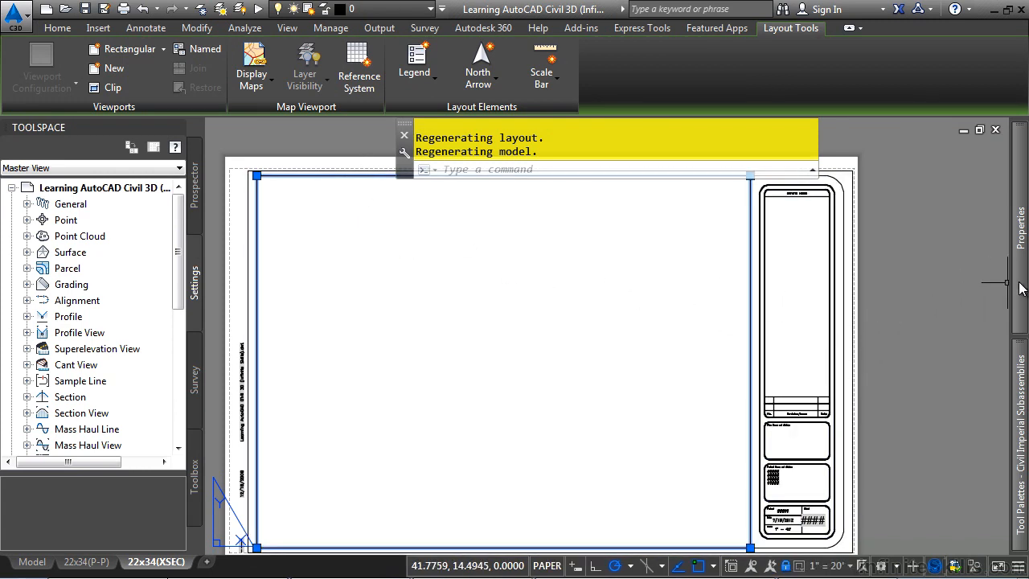
mouse_move(1020, 290)
scroll(906, 450, down, 3)
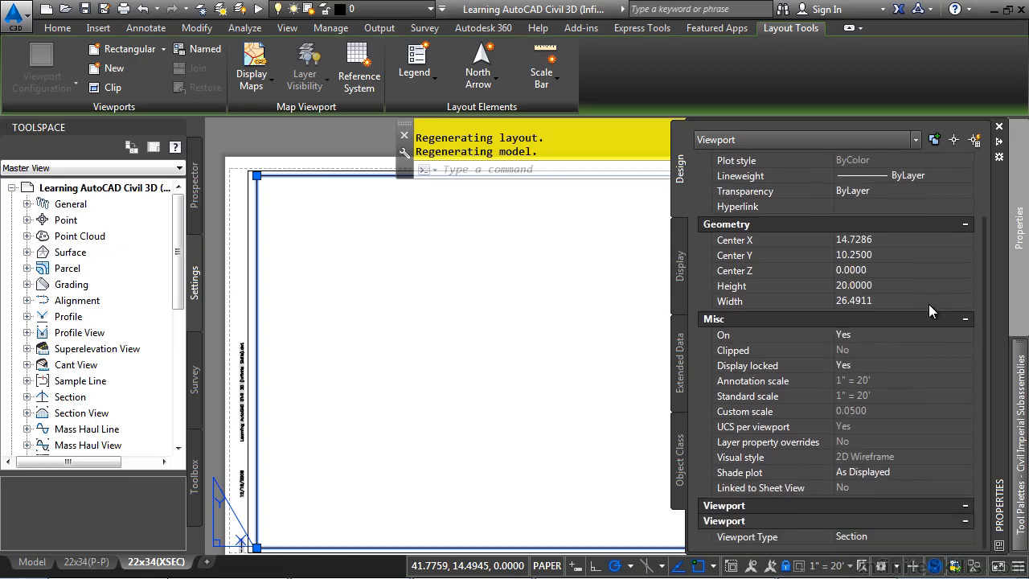
click(877, 539)
click(877, 539)
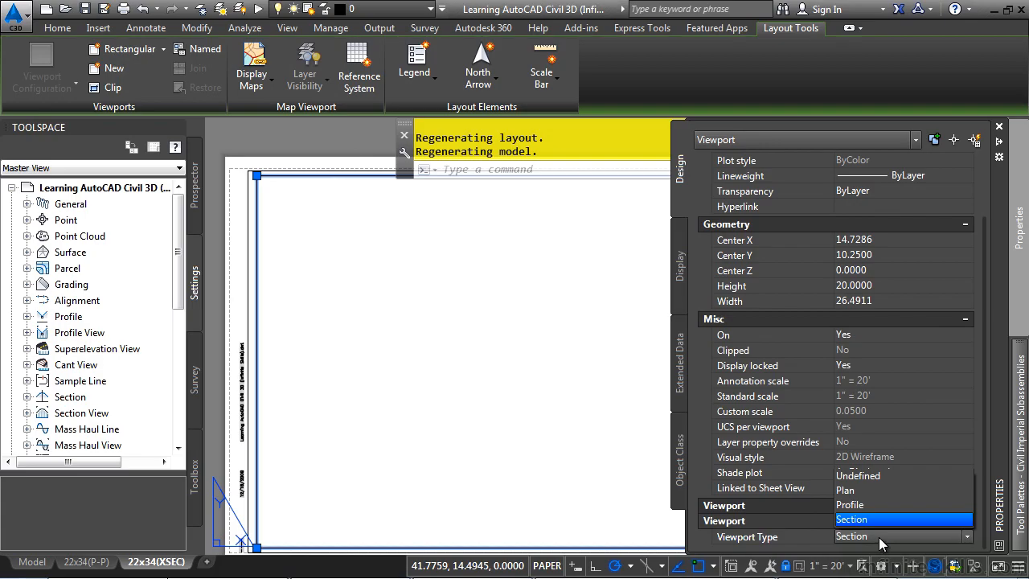
click(879, 537)
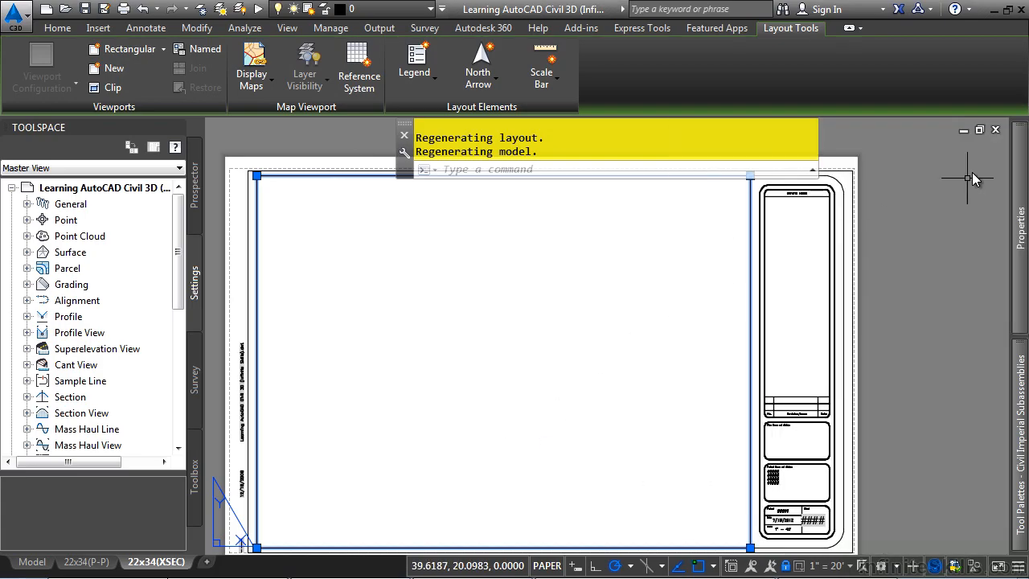
click(995, 130)
click(596, 339)
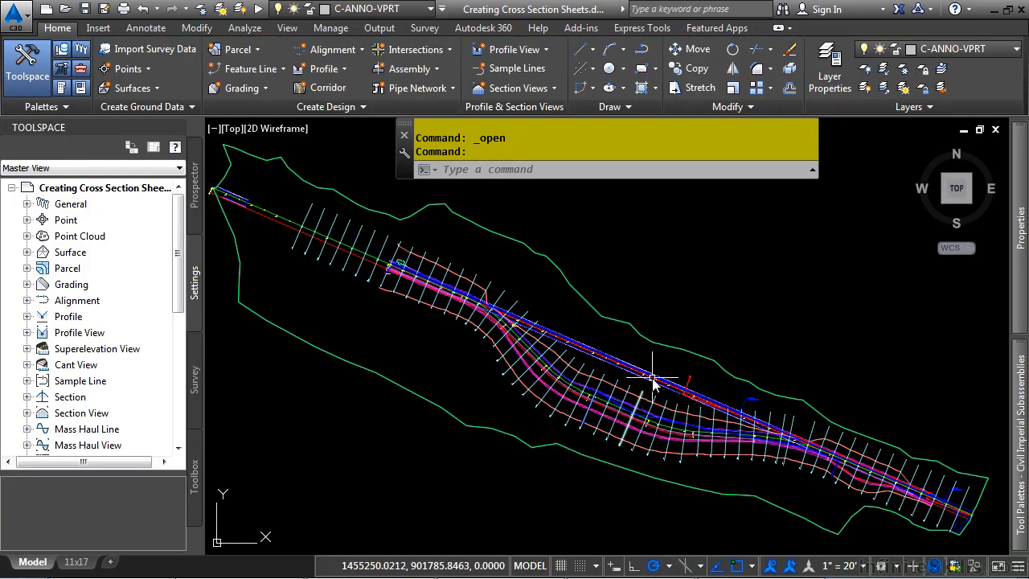
Start creating multiple section views for the Bypass 1 alignment using the Plot Sheets sample line group and an automatic station range.
middle_click(650, 383)
middle_click(650, 383)
click(708, 287)
click(706, 288)
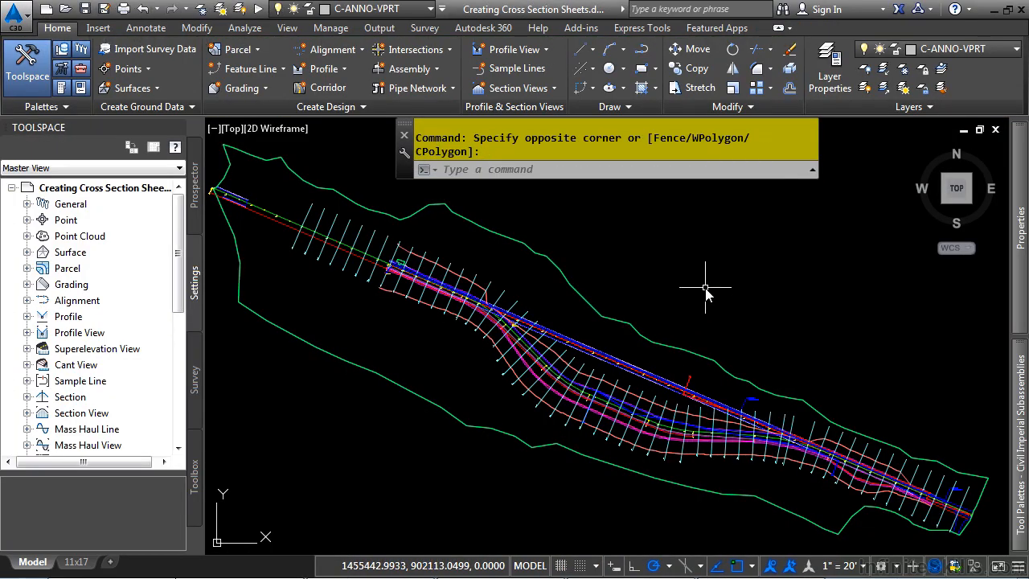
click(519, 87)
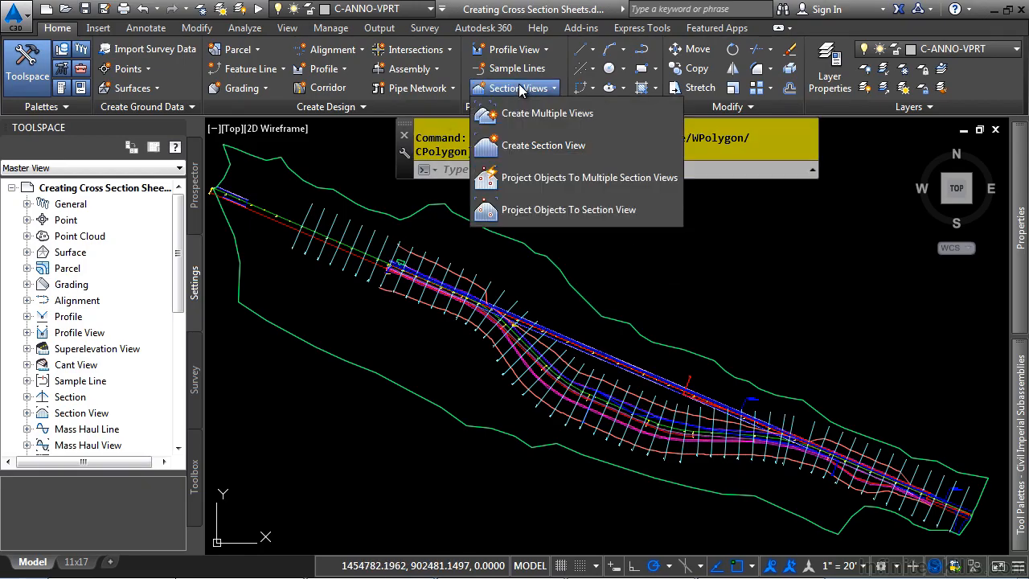
click(549, 120)
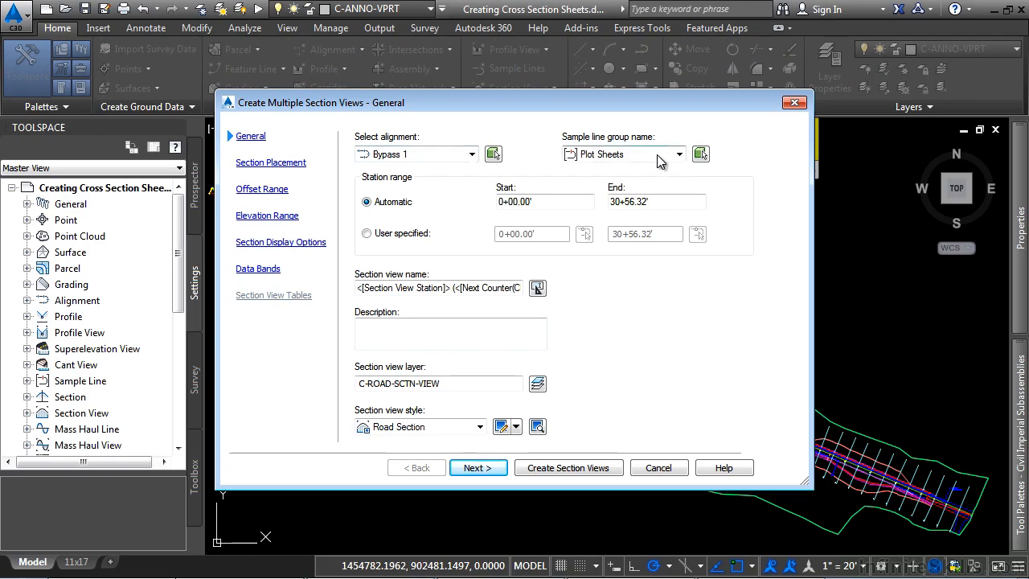
click(488, 467)
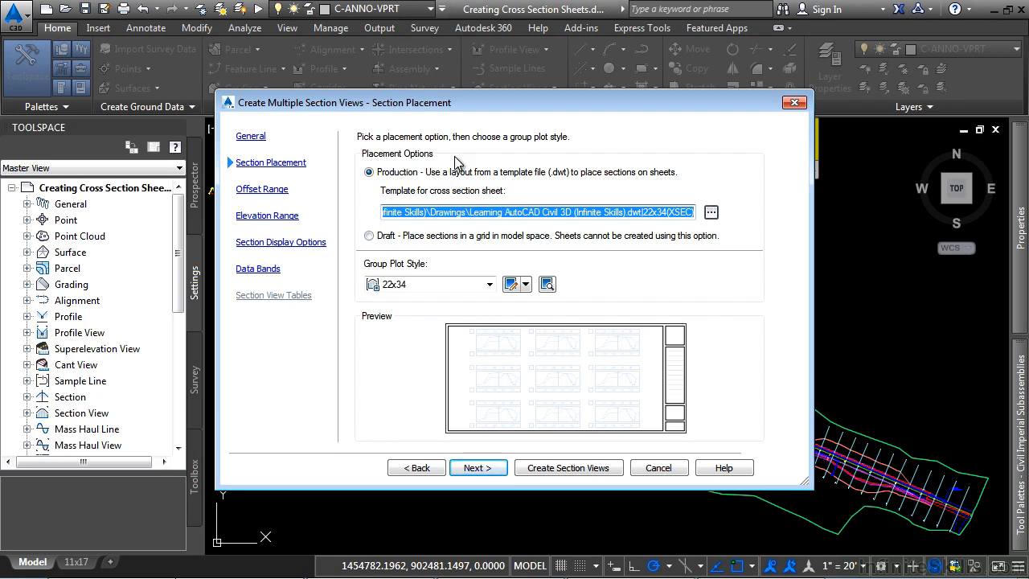
Use Production placement with the template's 22x34(XSEC) layout and the 22x34 group plot style.
click(712, 216)
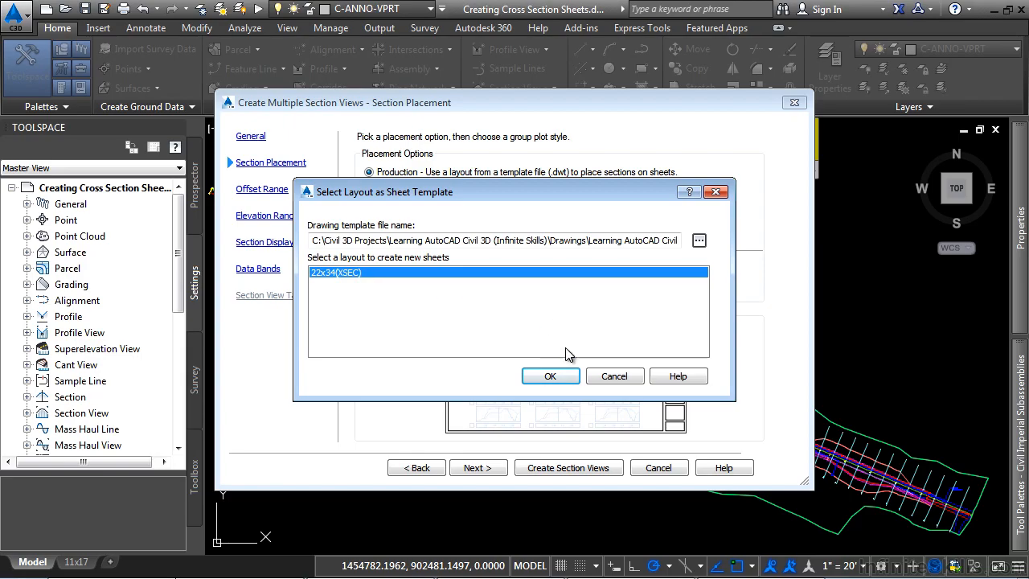
click(555, 376)
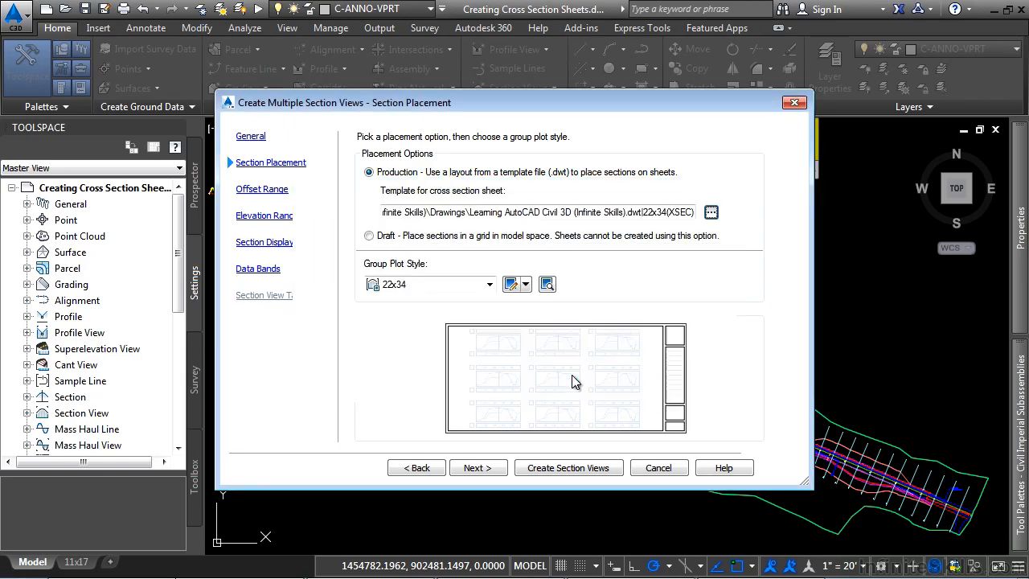
click(410, 284)
click(448, 286)
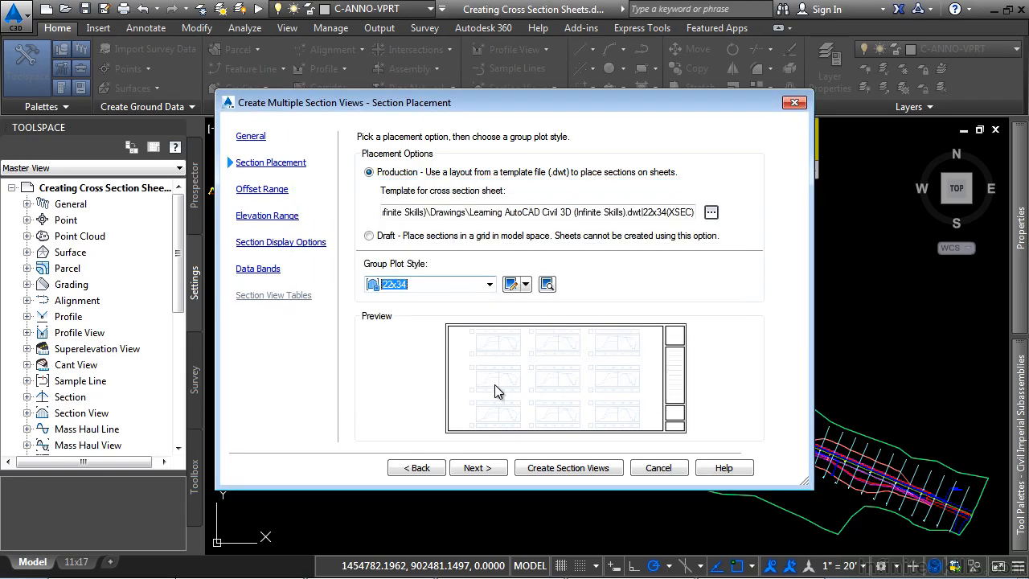
Accept the offset range, elevation range and section display options with all listed sections drawn.
click(475, 466)
click(476, 466)
click(477, 467)
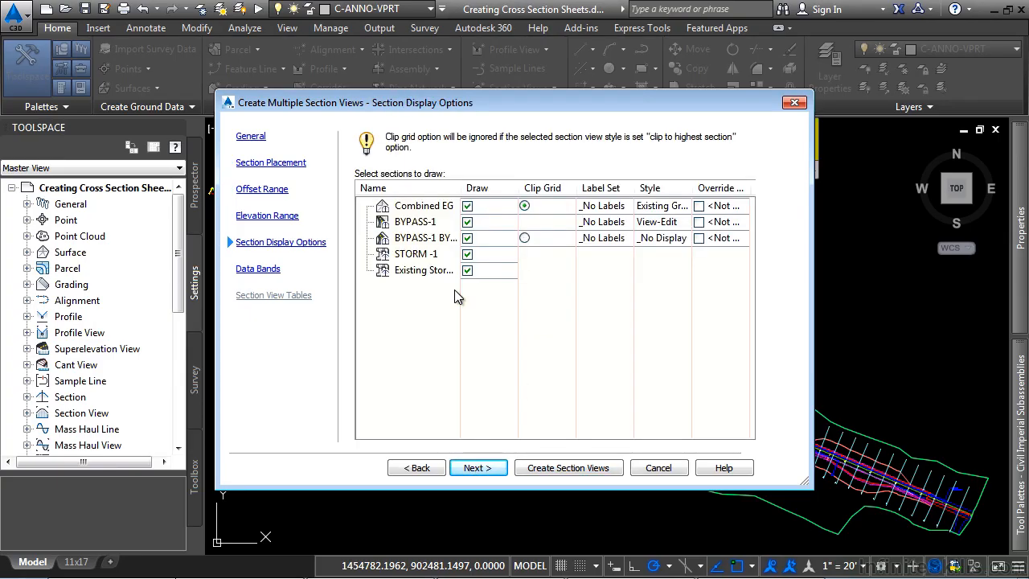
click(474, 468)
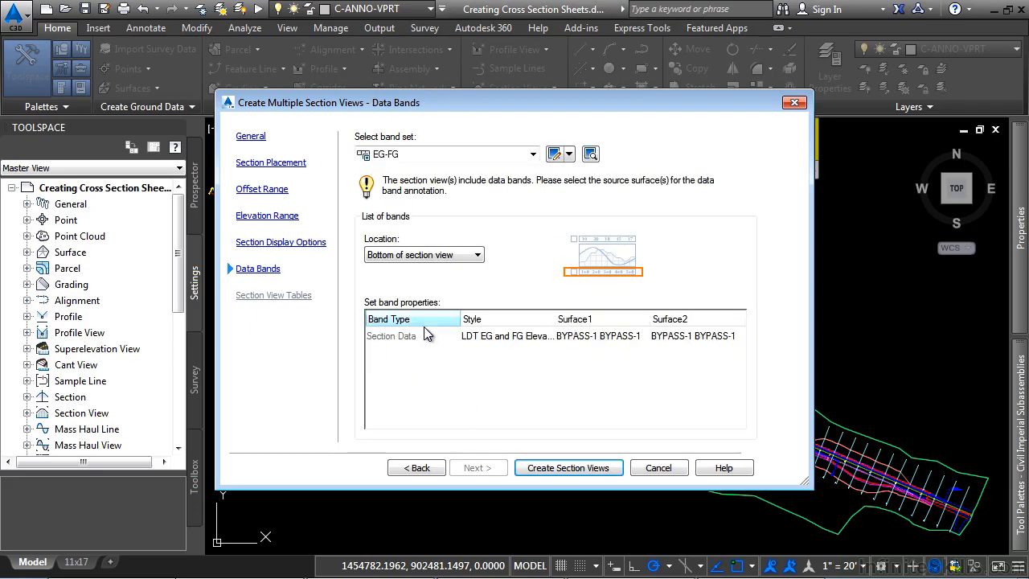
Choose the band set for the section views and place the views in the empty area northeast of the corridor.
click(413, 335)
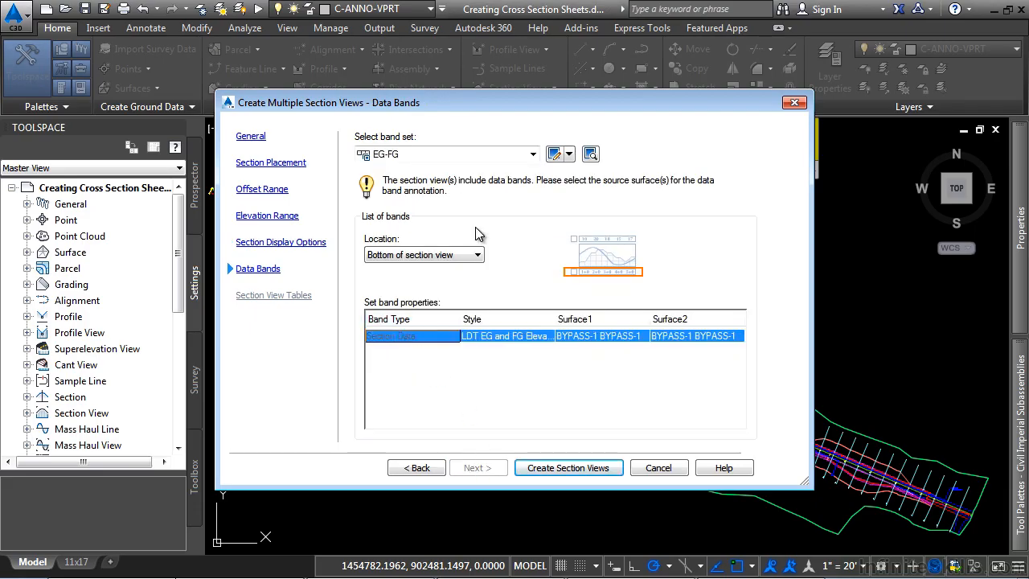
click(506, 154)
click(403, 183)
click(566, 468)
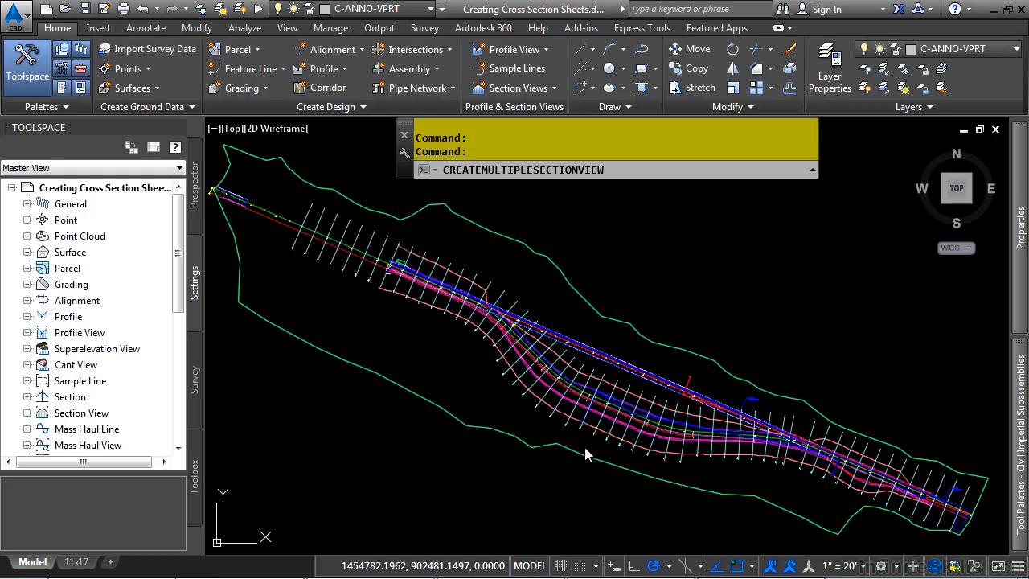
click(712, 355)
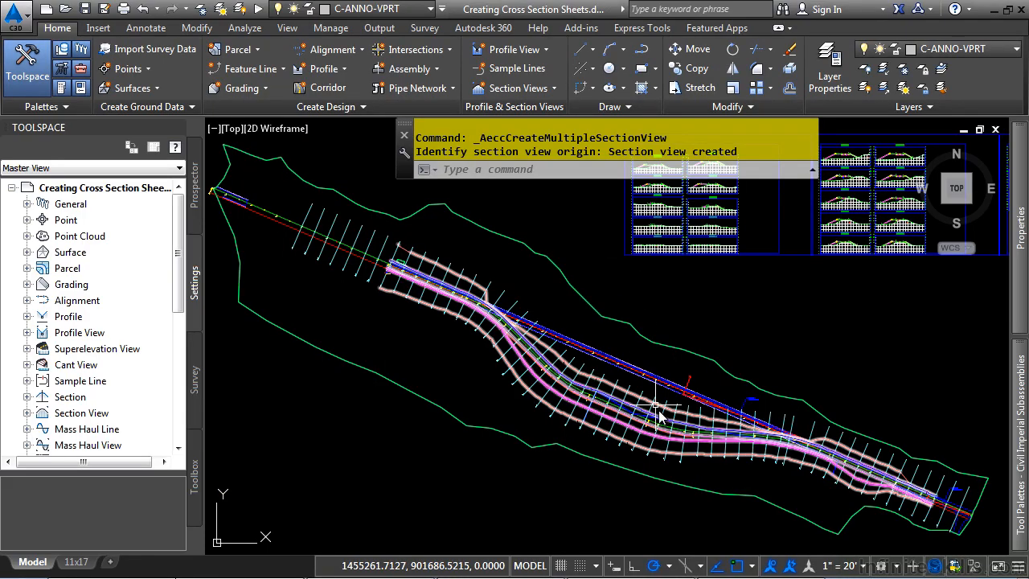
Examine how the new section views are arranged on their sheets, first overall and up close on one sheet.
middle_click(728, 353)
middle_click(728, 352)
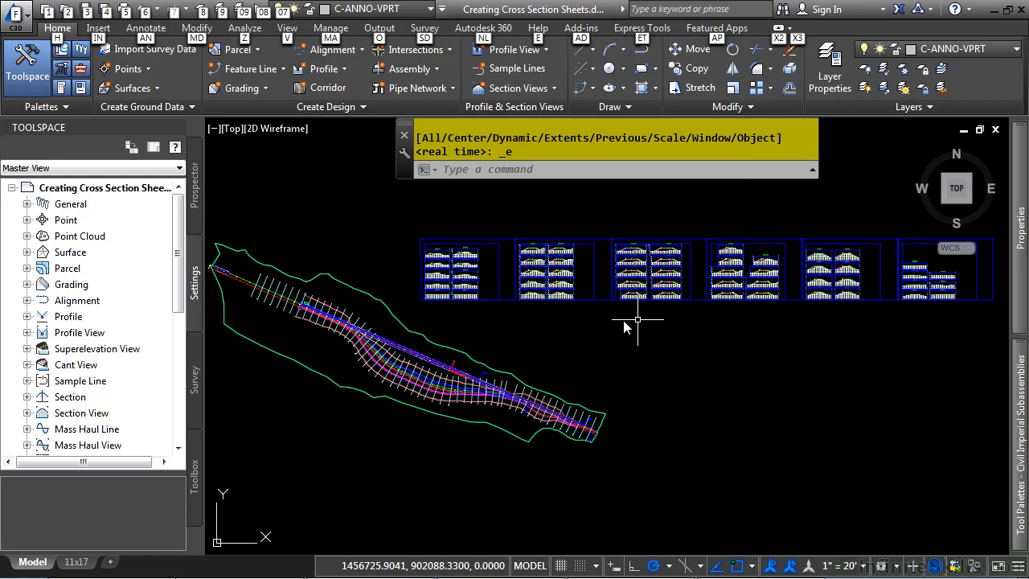
scroll(438, 273, up, 5)
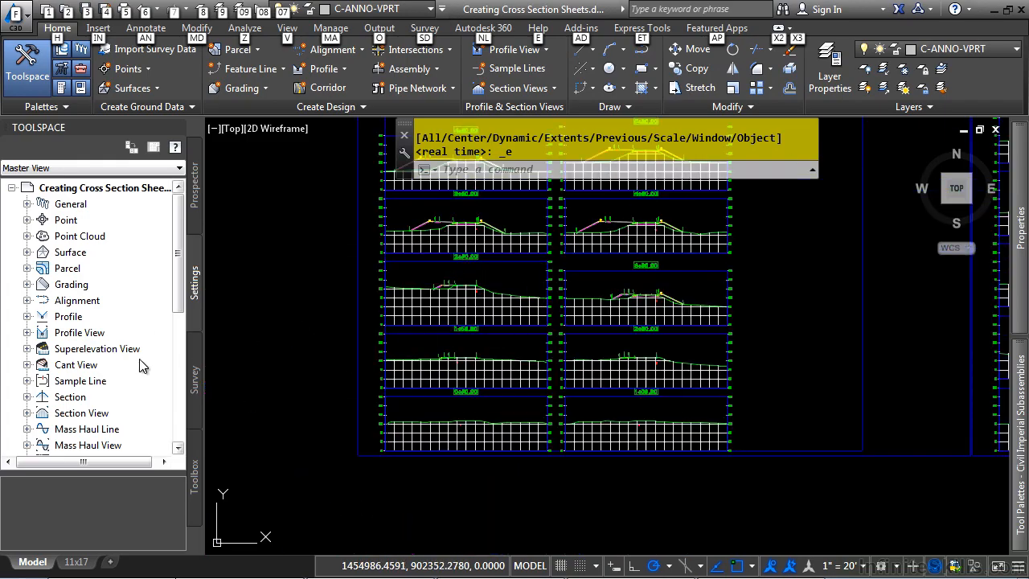
In the 22x34 group plot style, set the column spacing between adjacent section views to 1.5" and apply it.
click(203, 278)
drag(178, 303, 179, 431)
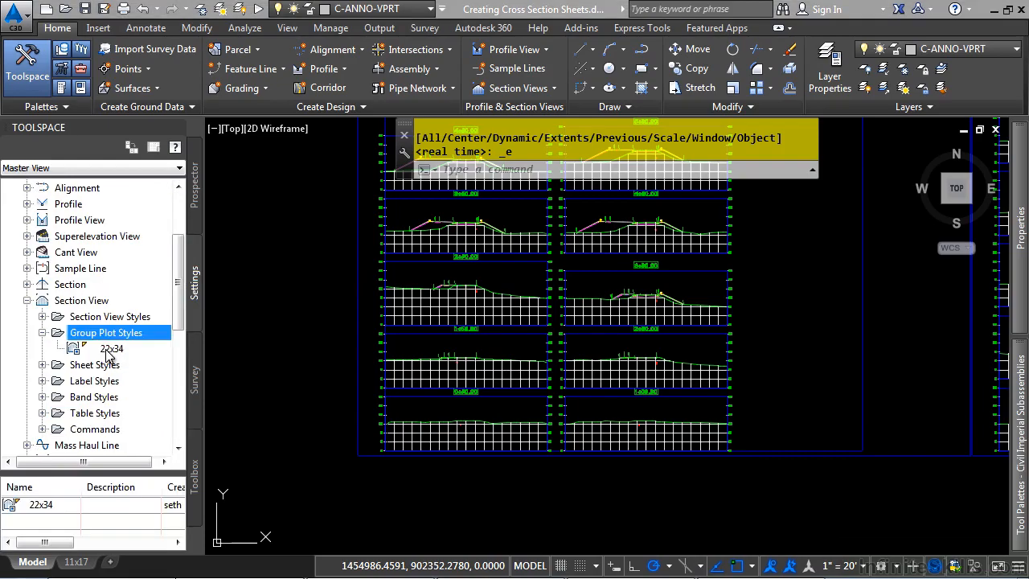
double_click(109, 350)
click(321, 133)
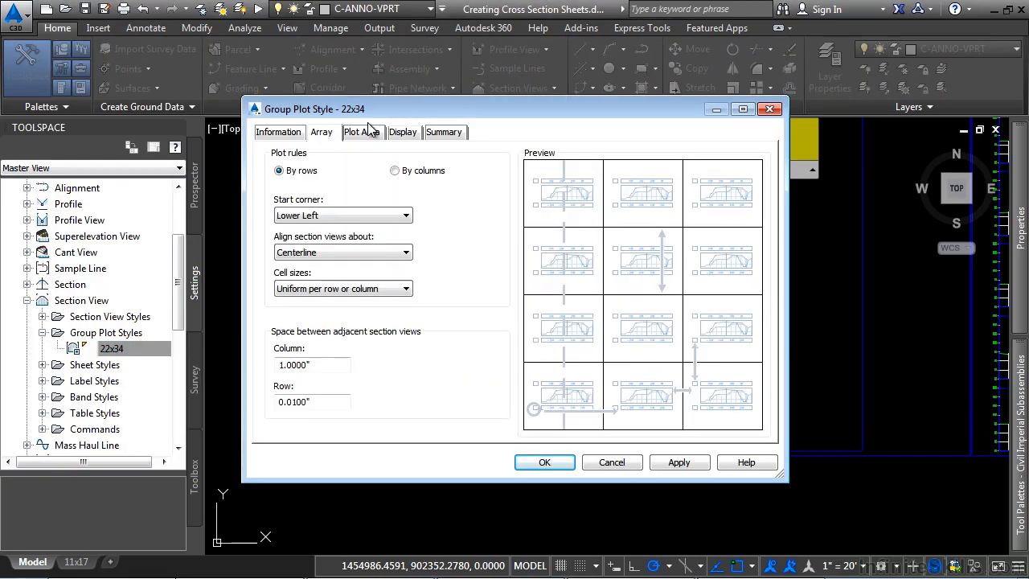
drag(398, 111, 187, 91)
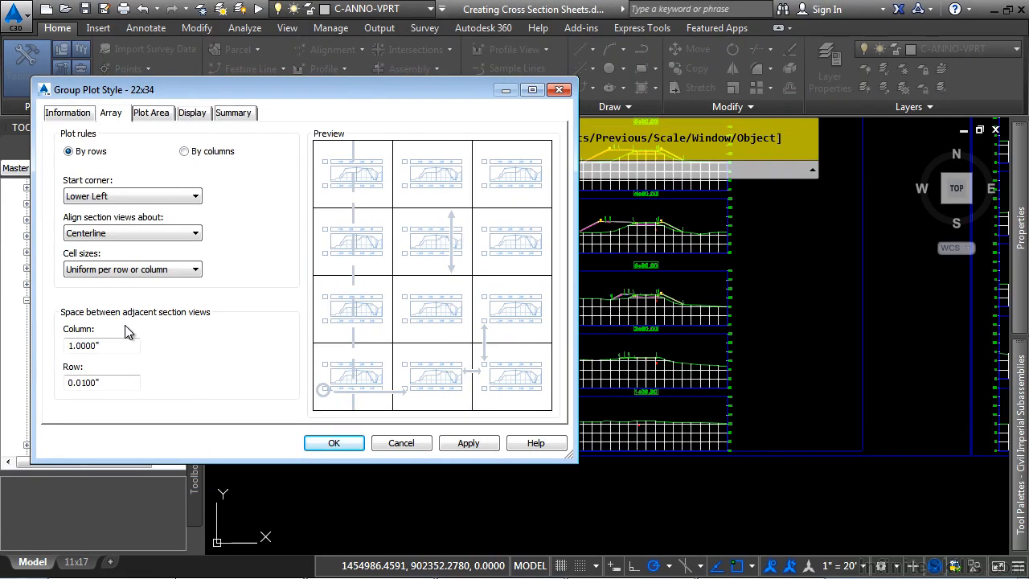
double_click(113, 350)
text(1.5)
click(460, 446)
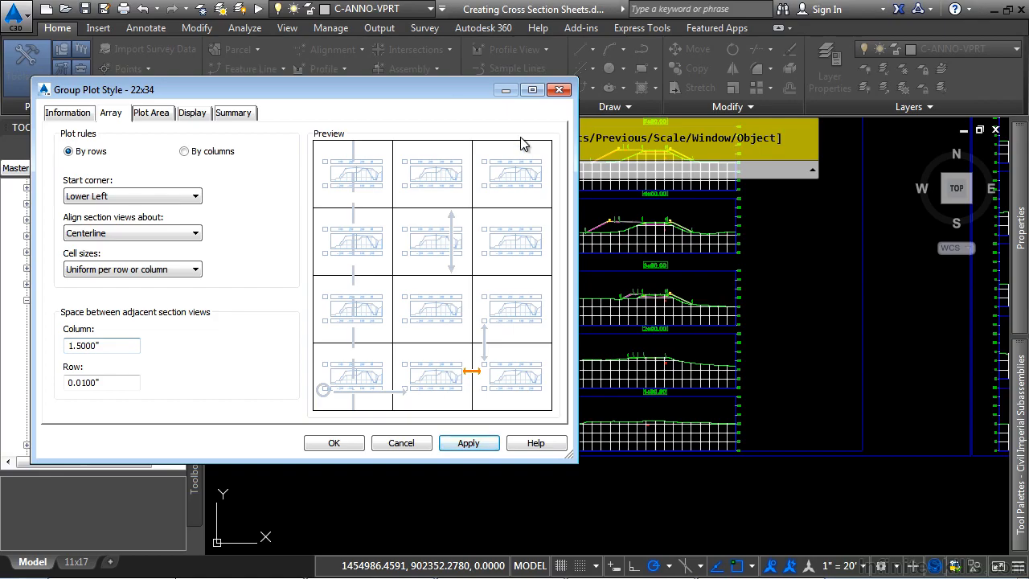
Return the column spacing between adjacent section views to 1" and accept the group plot style.
mouse_move(433, 88)
mouse_down()
mouse_move(342, 95)
mouse_move(459, 69)
mouse_up()
click(150, 328)
double_click(150, 328)
text(1)
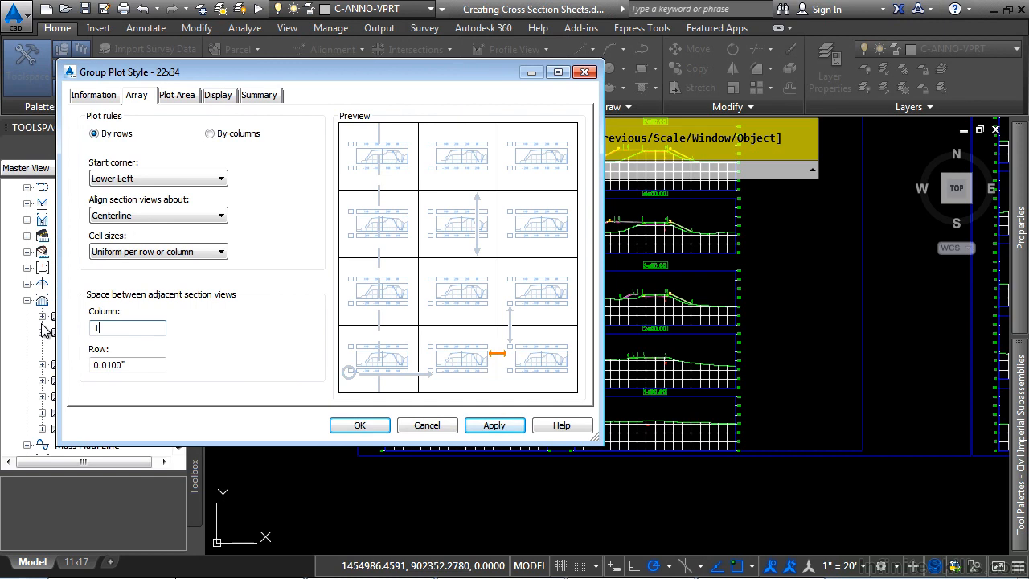
click(378, 428)
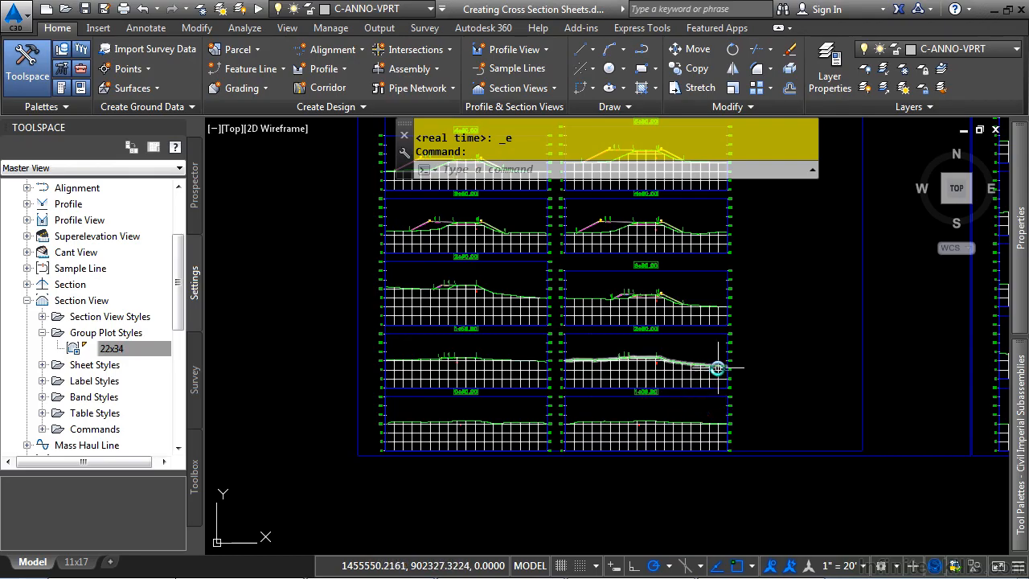
Move all ten section views on the first sheet together a short distance east within the sheet border.
middle_drag(731, 345, 664, 393)
click(635, 249)
click(629, 299)
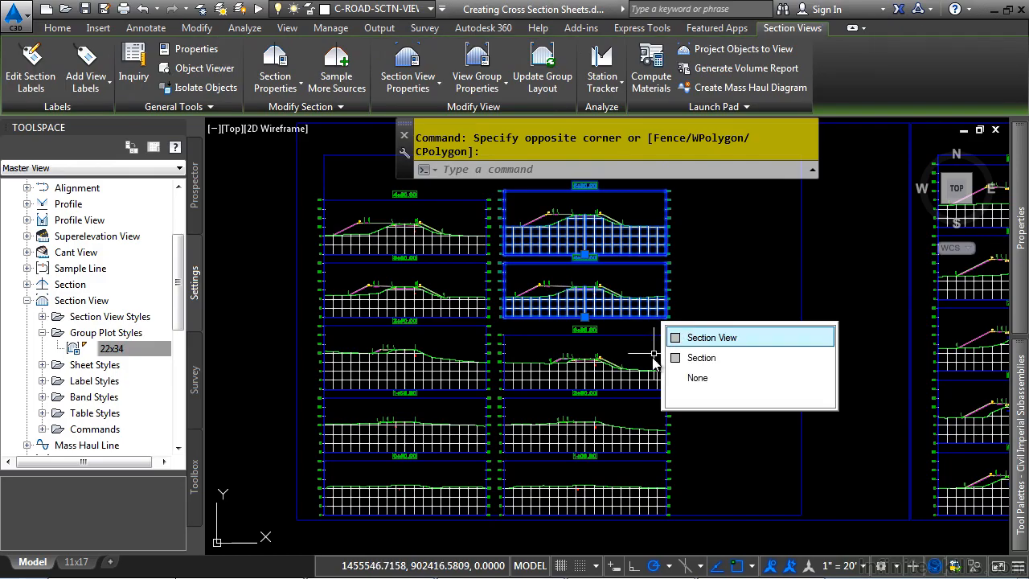
click(694, 358)
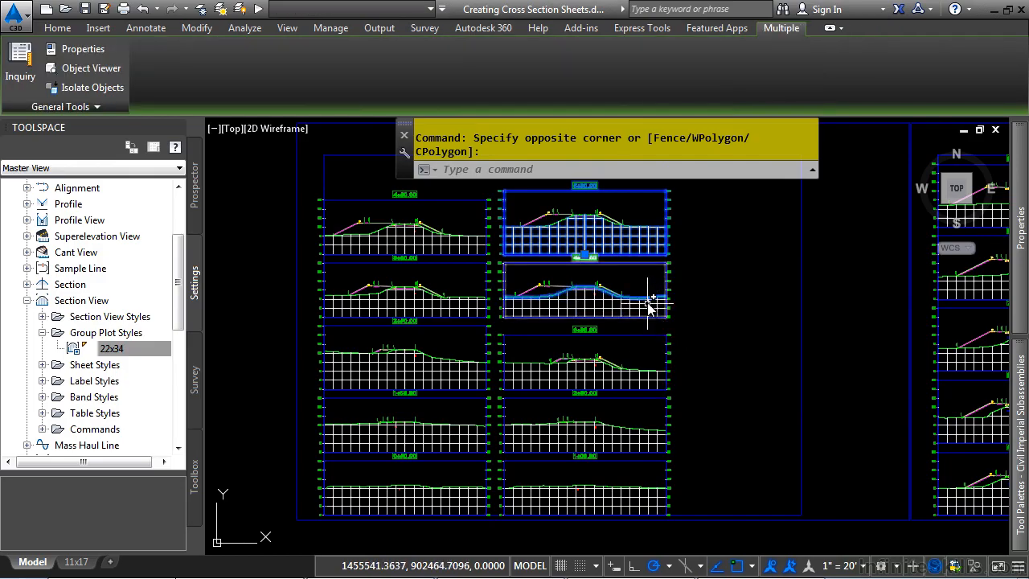
shift+click(640, 290)
shift+click(621, 311)
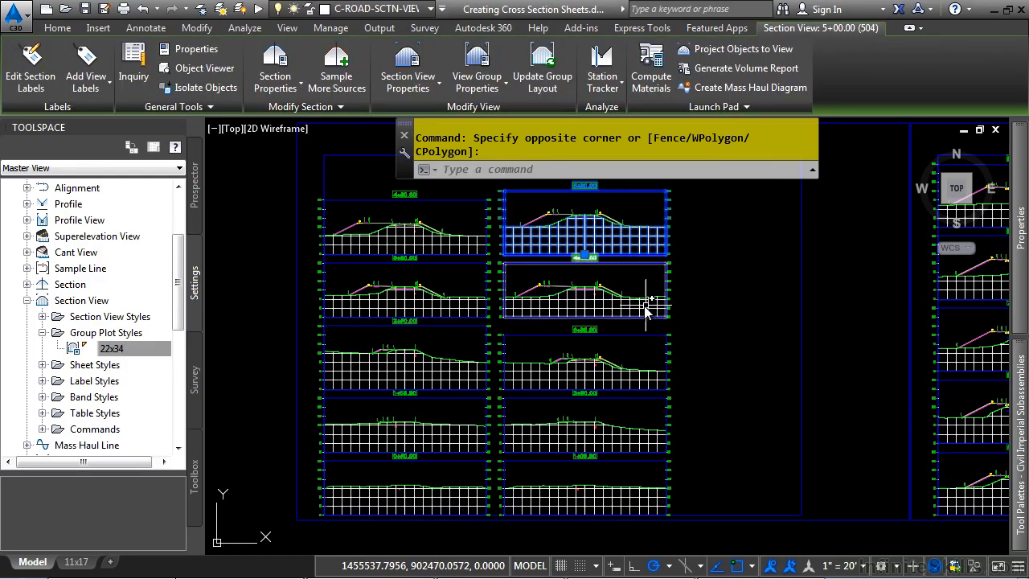
click(649, 310)
click(649, 372)
click(634, 449)
click(643, 501)
click(431, 508)
click(414, 425)
click(425, 378)
click(372, 362)
click(392, 292)
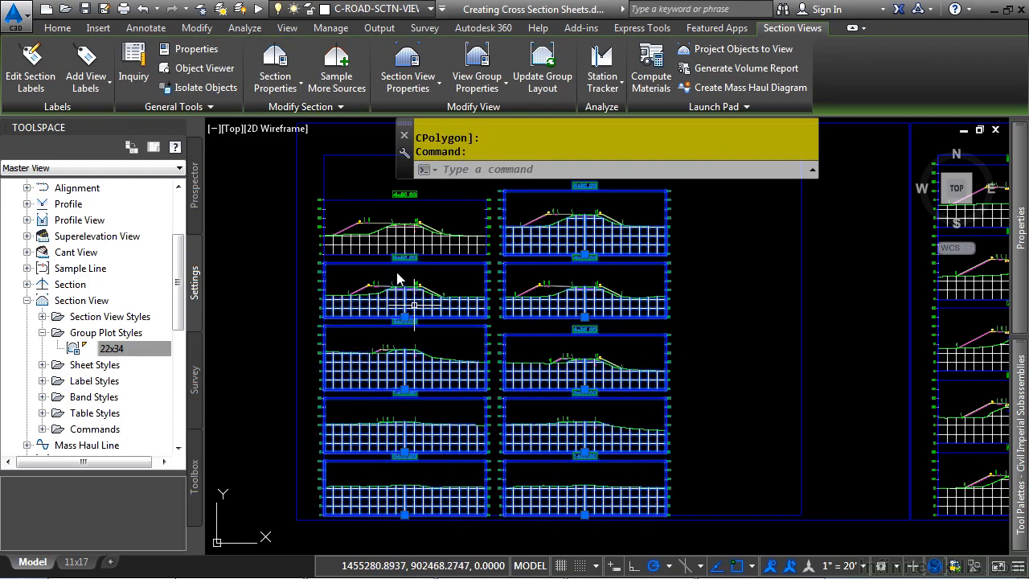
click(389, 246)
text(m)
key(space)
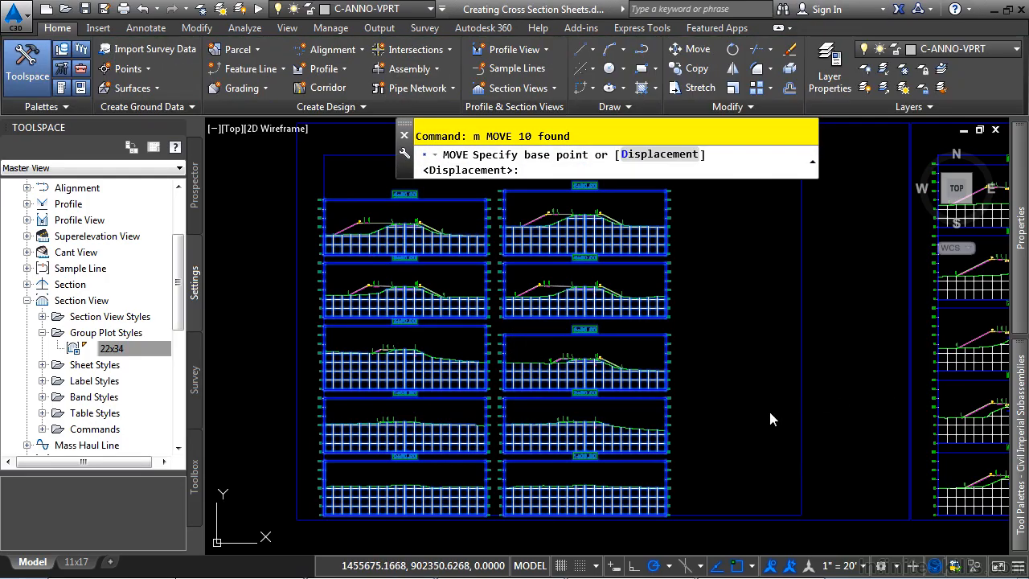
click(772, 414)
click(791, 413)
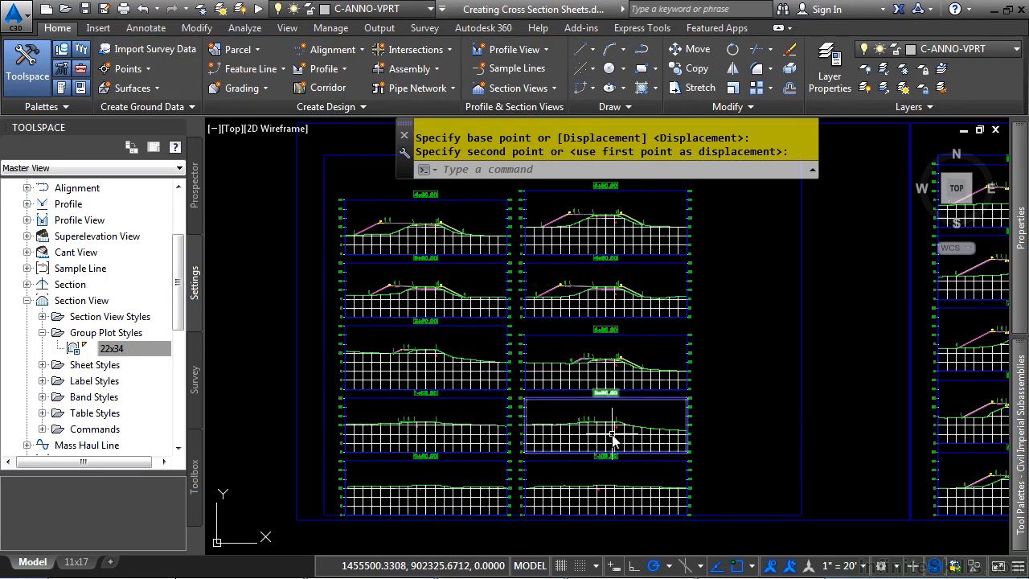
key(Escape)
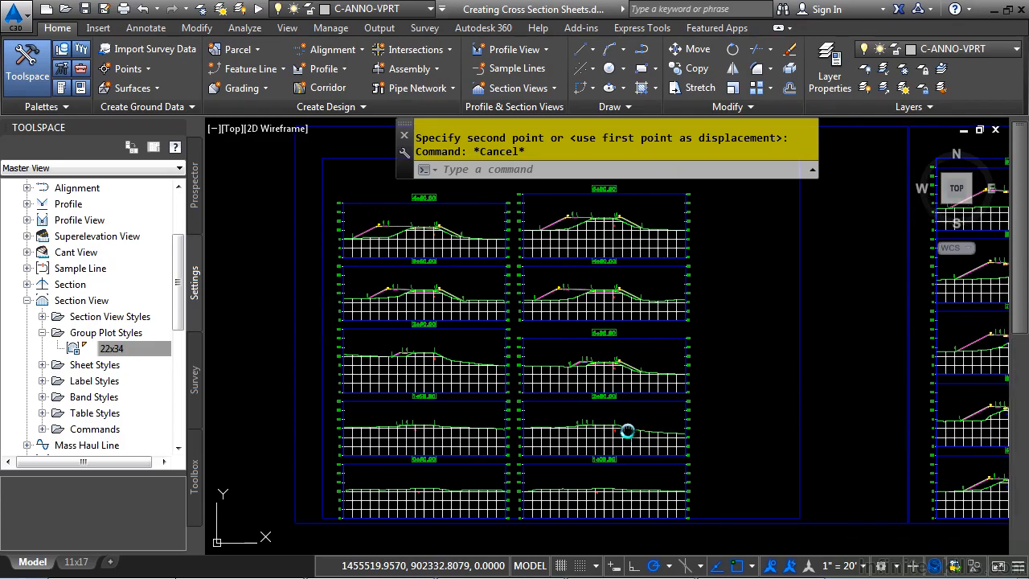
Start Create Section Sheets from the first section sheet and set the layout name template to XSEC-<[Next Counter]>.
middle_click(625, 427)
middle_click(626, 427)
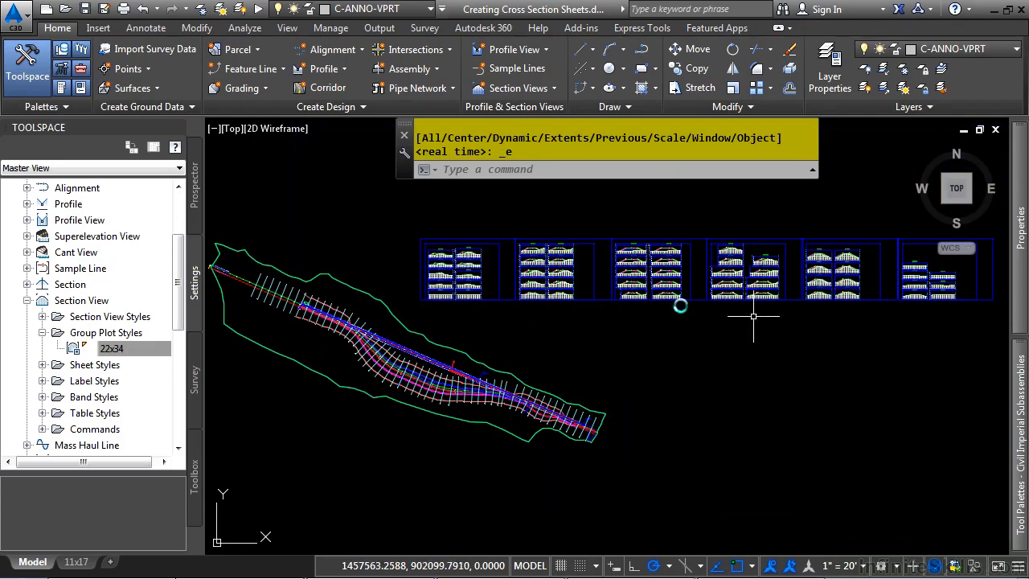
scroll(483, 277, up, 3)
click(524, 274)
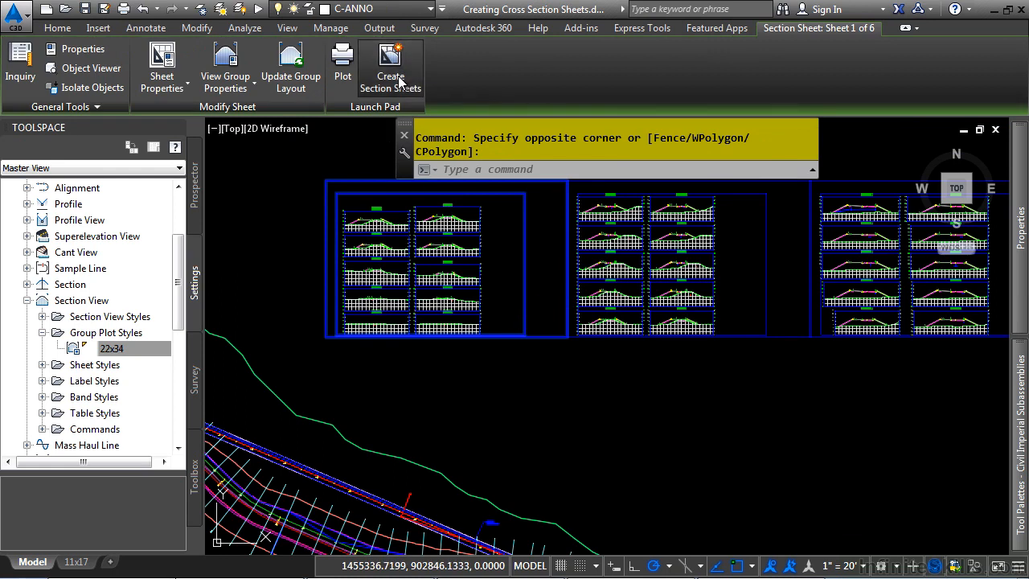
click(391, 72)
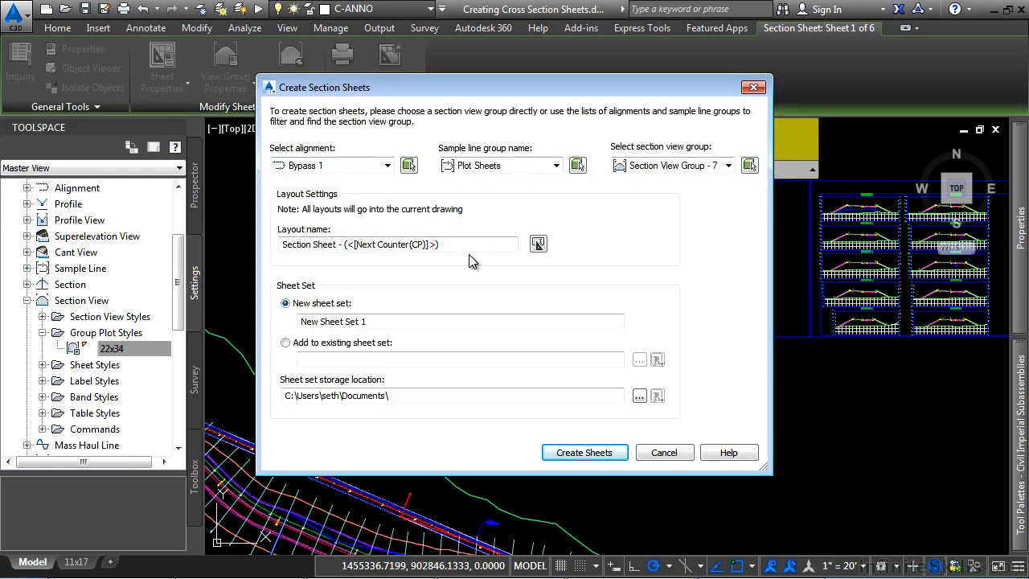
click(501, 244)
click(538, 245)
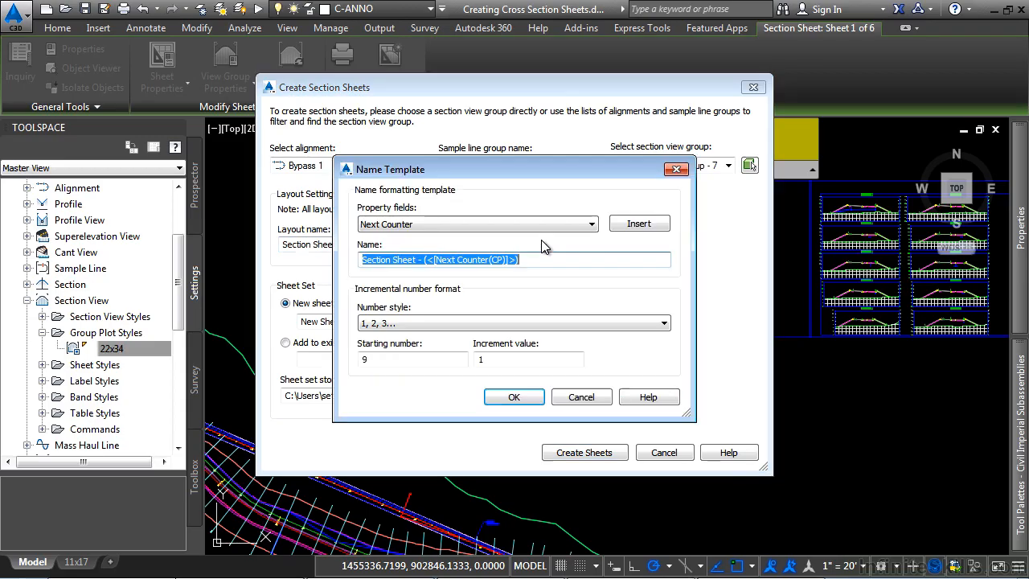
text(XSEC-)
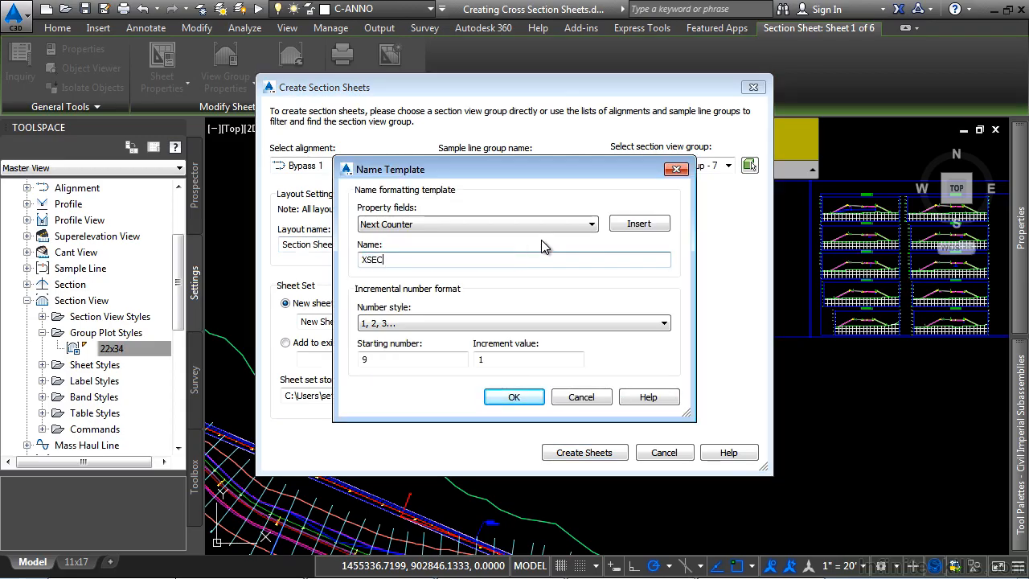
click(661, 228)
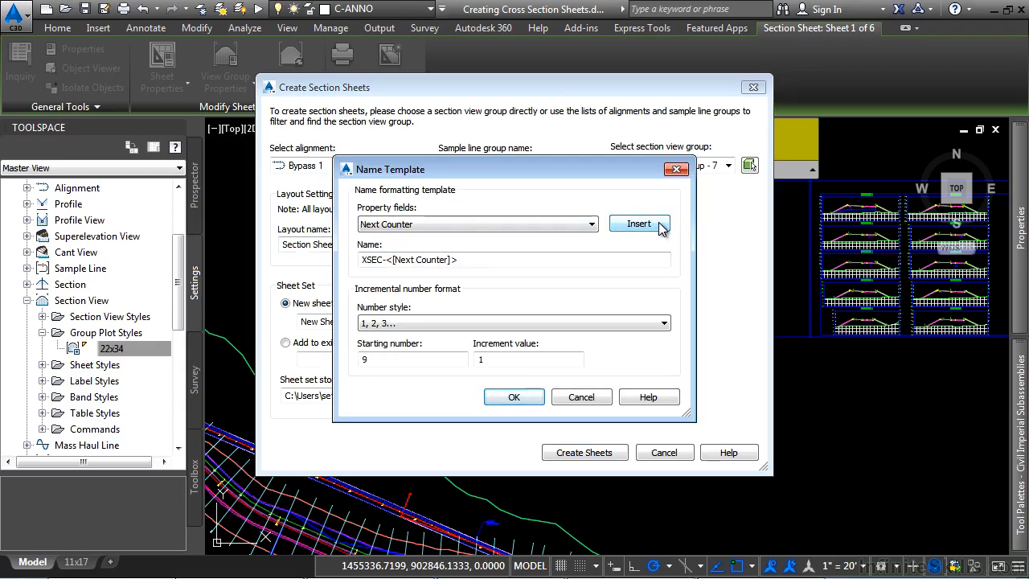
Set the layout counter's starting number to 20 and accept the name template.
drag(447, 359, 343, 363)
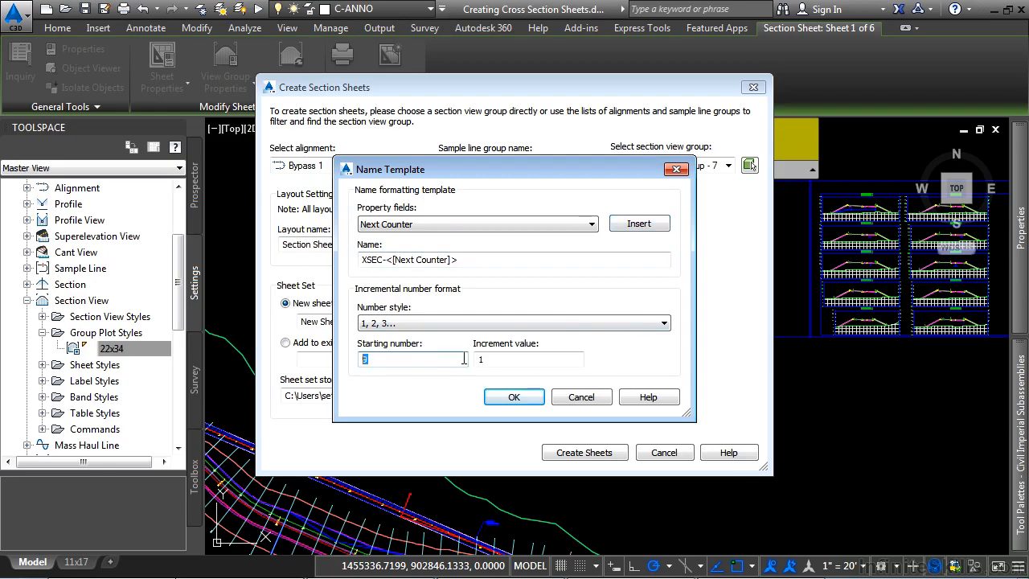
text(10)
click(534, 399)
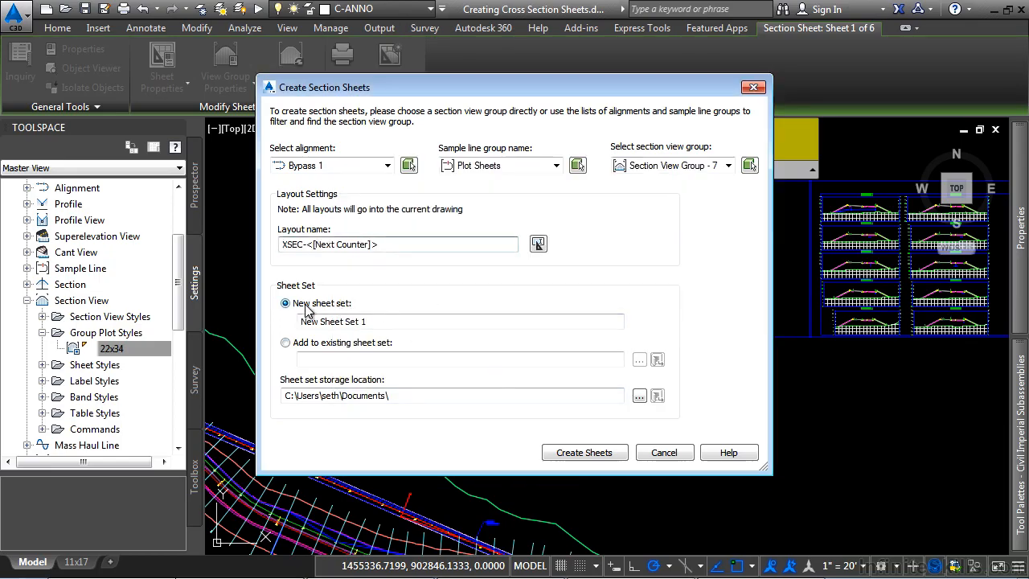
Add the section sheets to the existing sheet set PROJ-1.dst from the Sheets folder under Drawings.
click(391, 322)
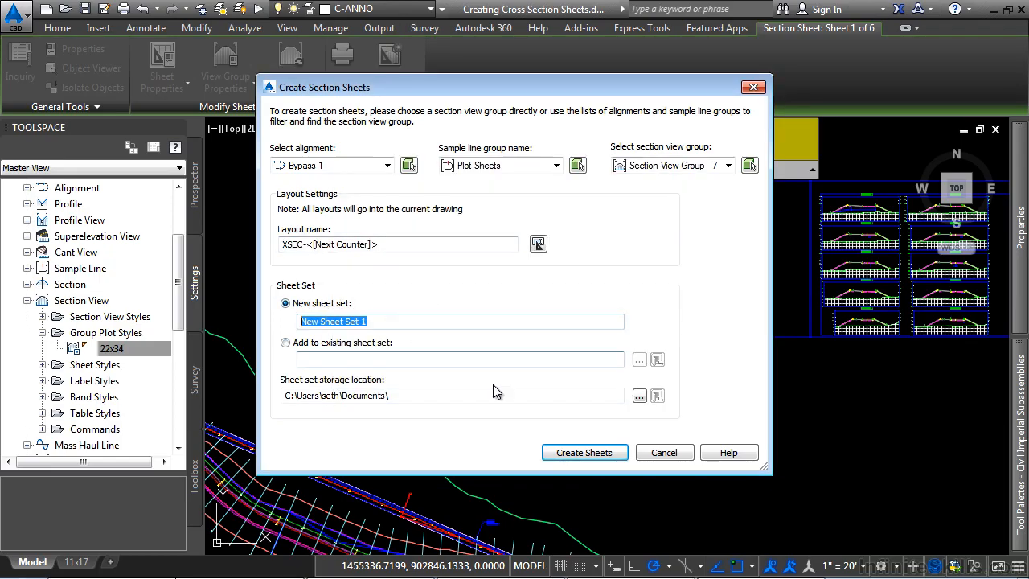
click(316, 344)
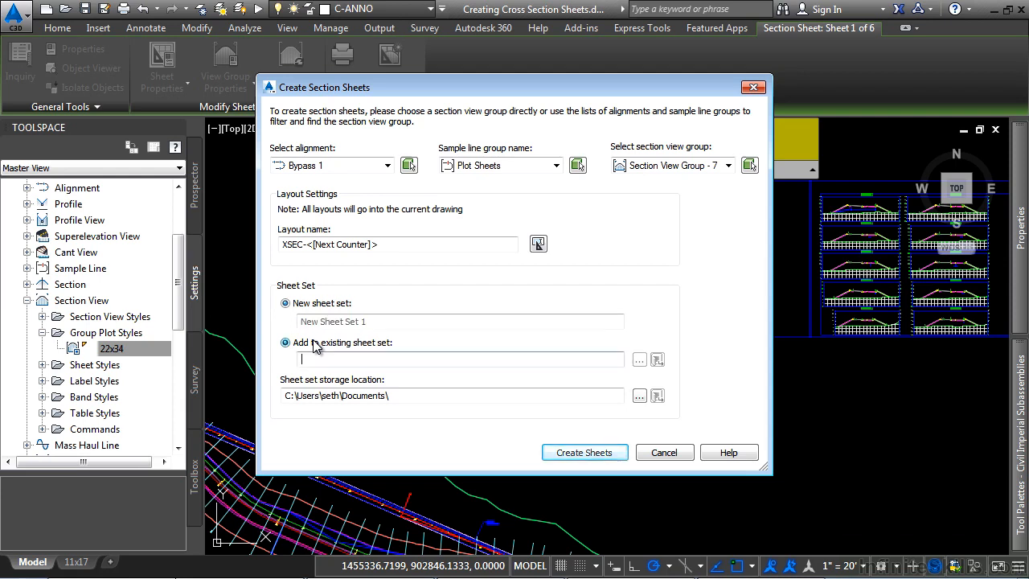
click(640, 360)
click(301, 197)
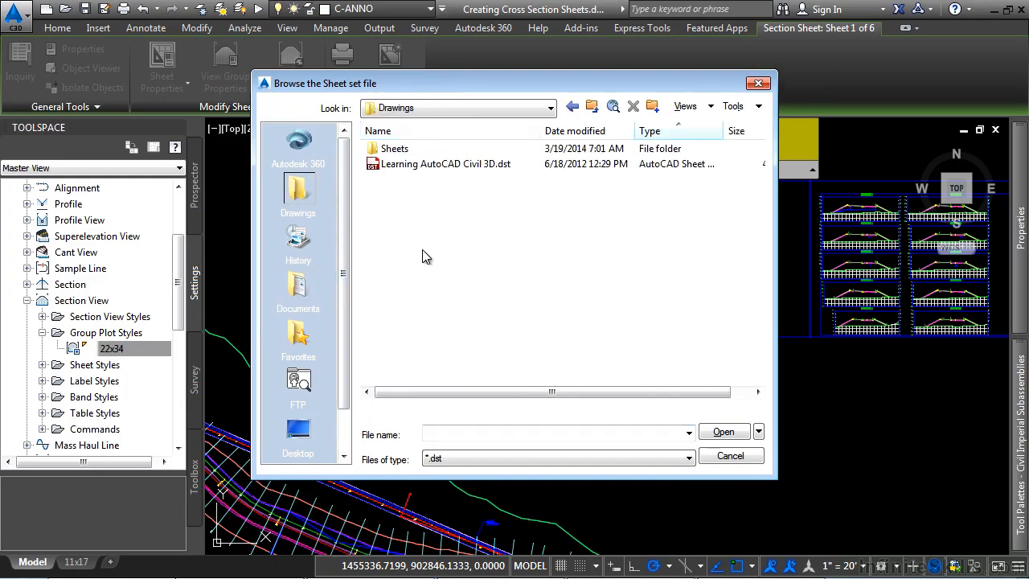
double_click(398, 149)
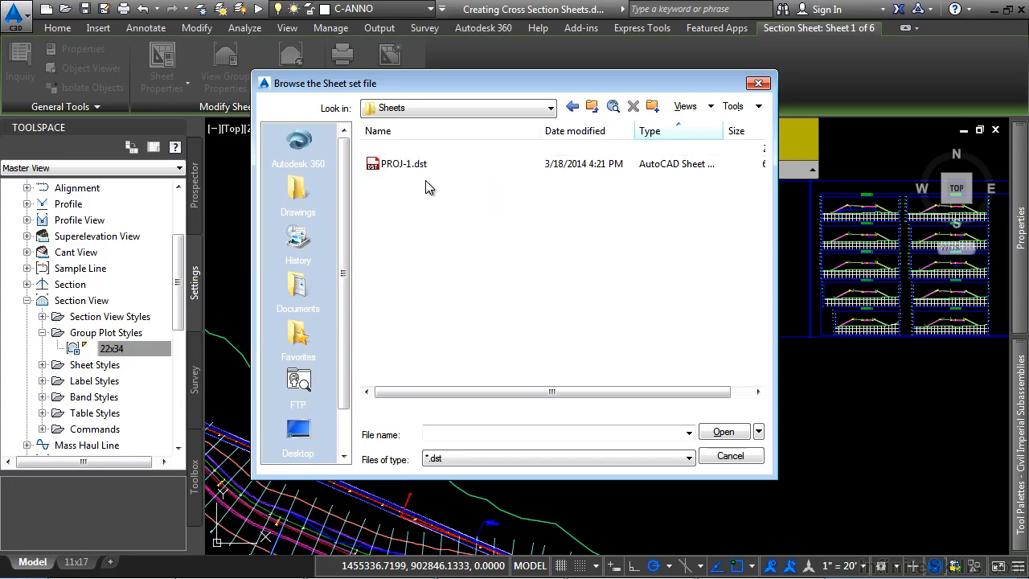
click(402, 164)
click(720, 433)
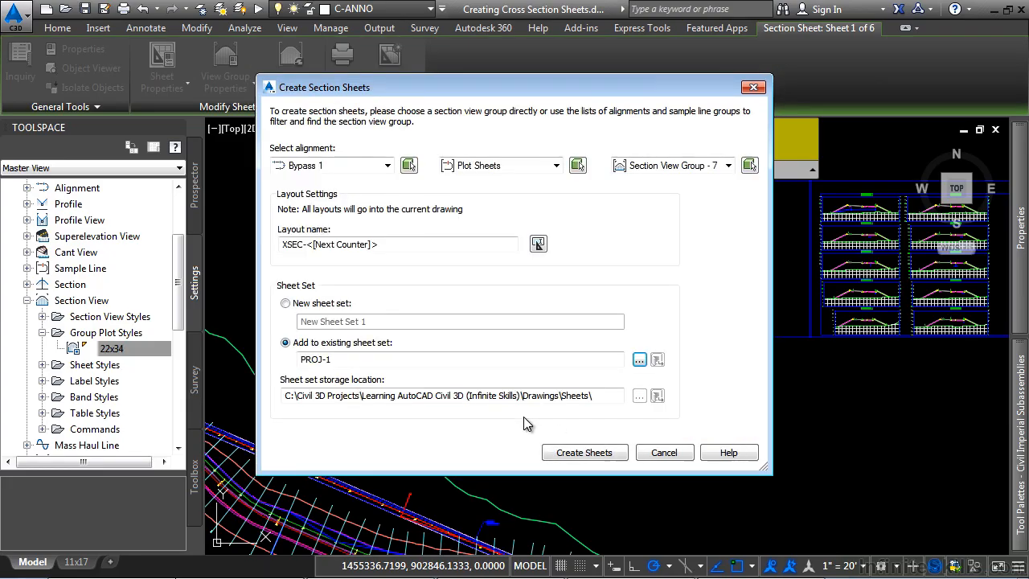
Create the section sheets and allow the current drawing to be saved.
drag(609, 392, 283, 392)
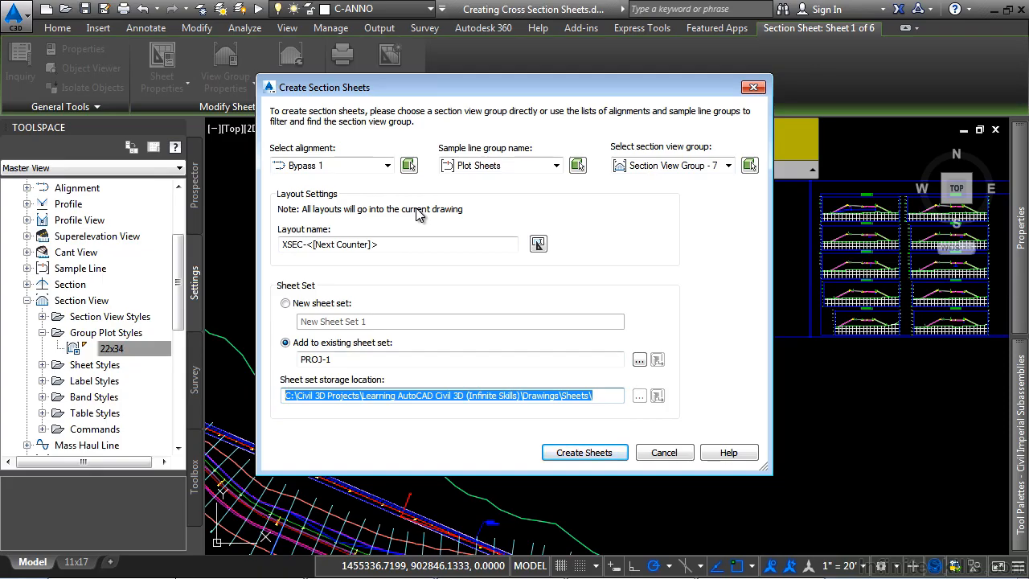
click(579, 452)
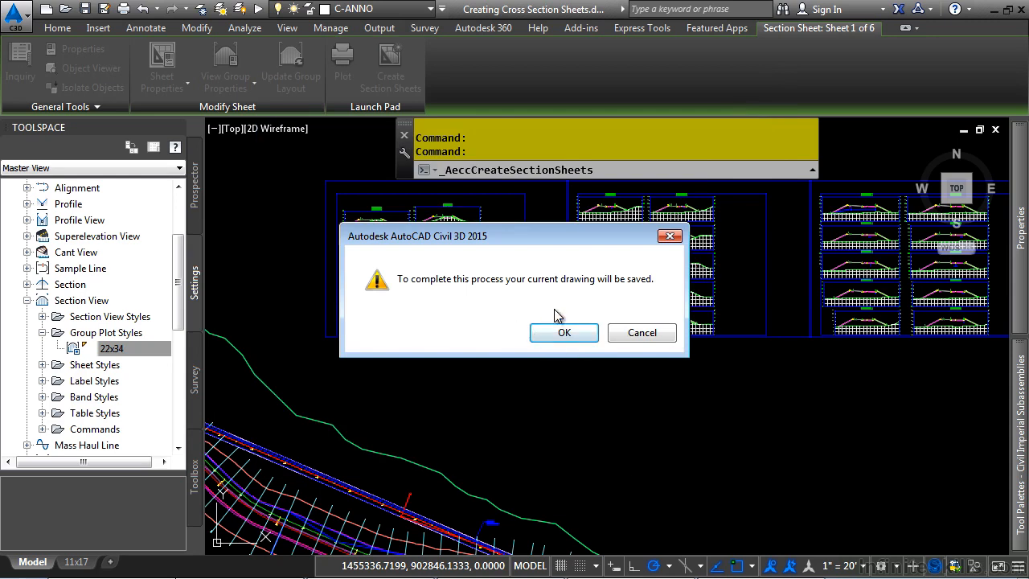
click(563, 333)
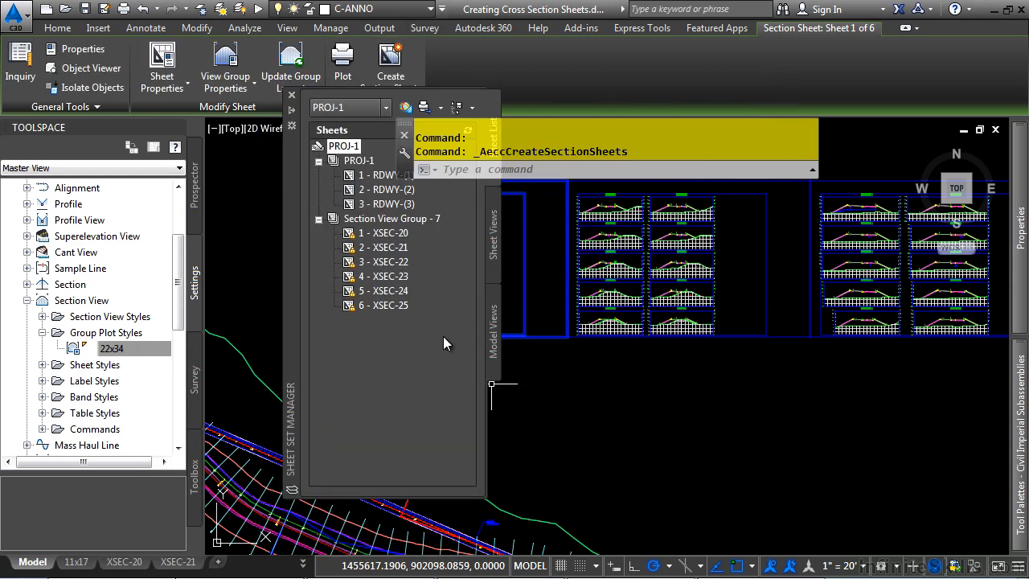
Examine the new XSEC-20 and XSEC-21 layouts, checking the section views and title block on each sheet.
click(384, 247)
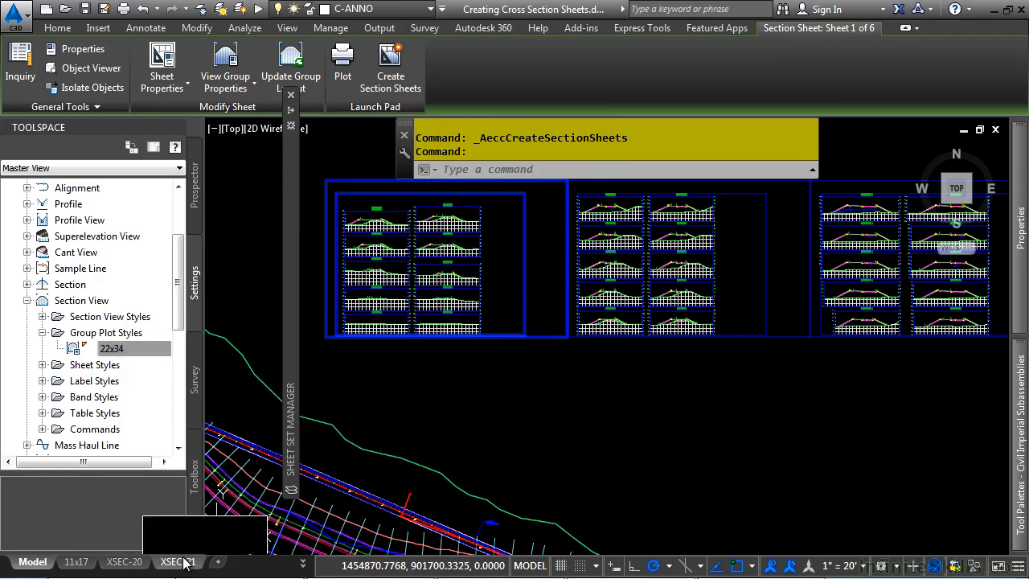
click(135, 565)
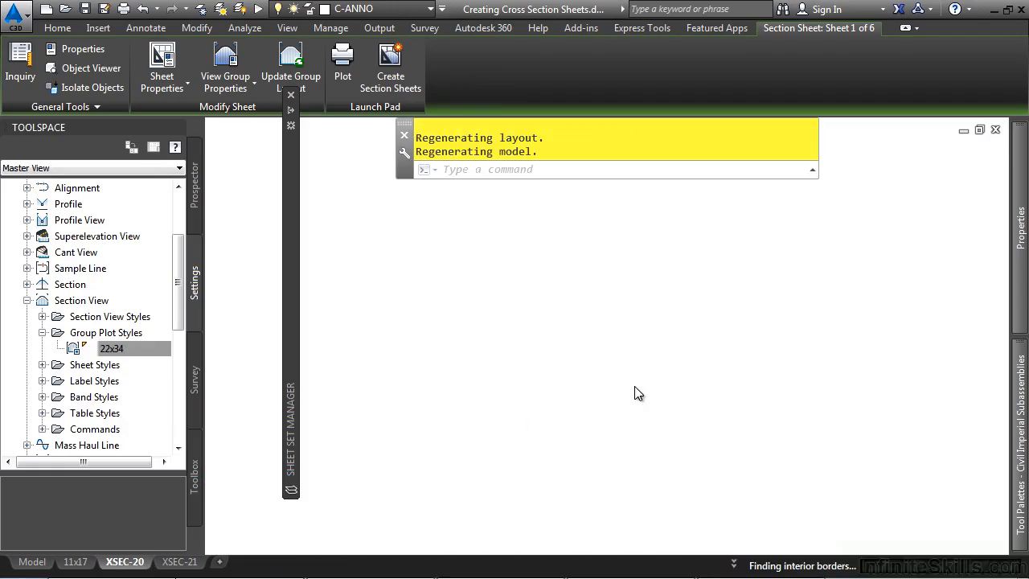
scroll(667, 329, up, 2)
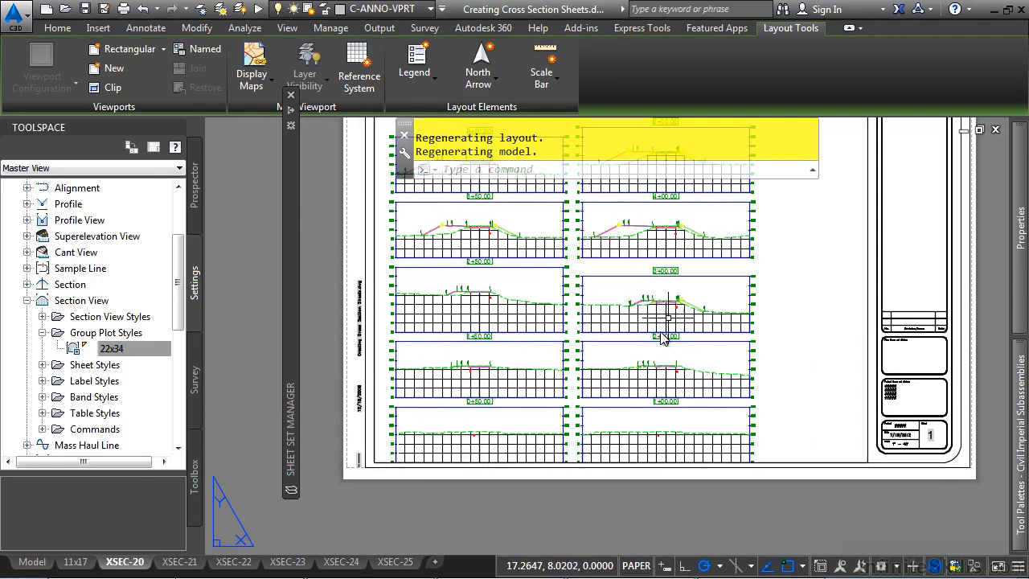
scroll(688, 341, down, 2)
scroll(655, 349, up, 2)
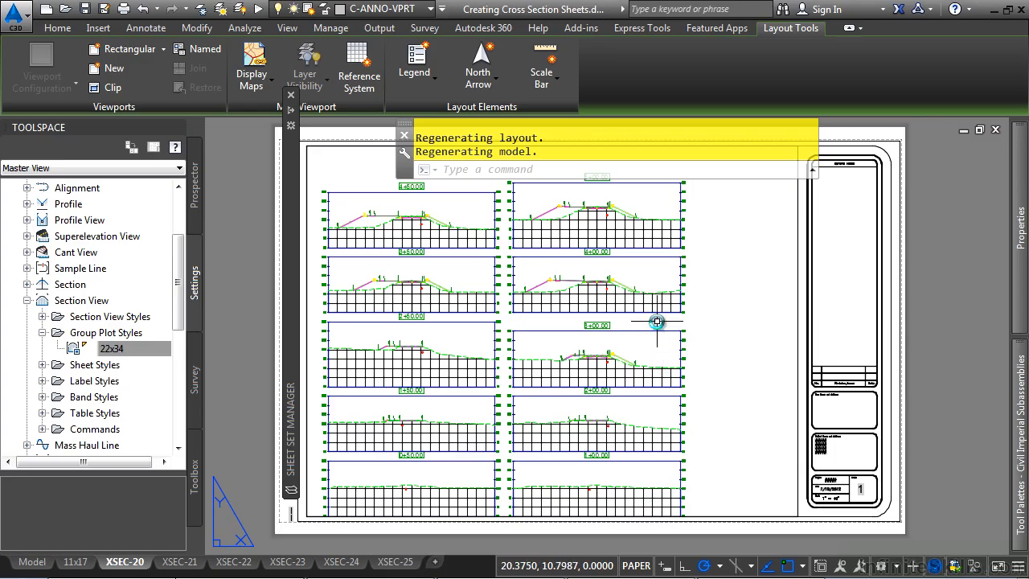
key(ctrl+Page_Down)
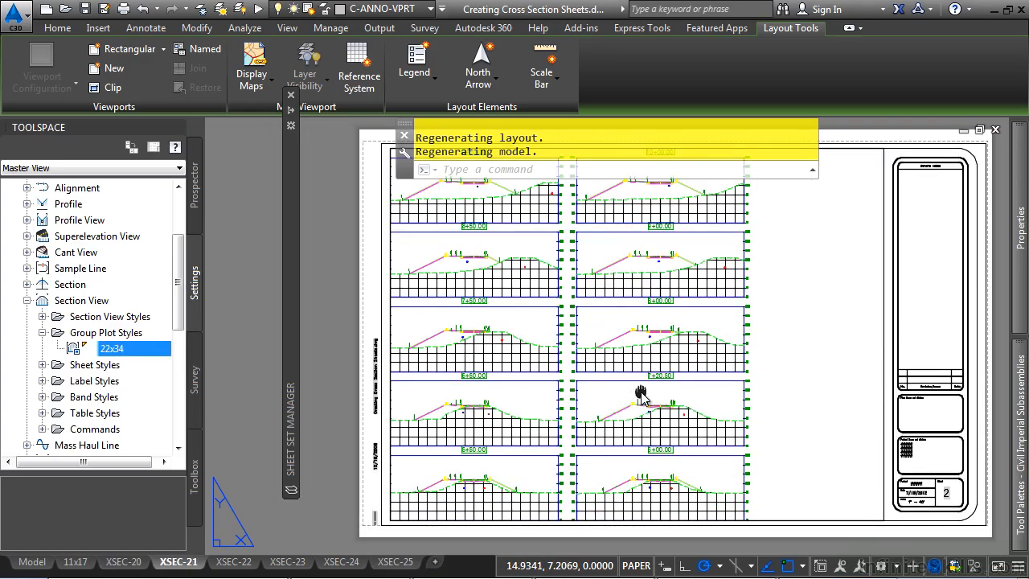
middle_drag(641, 394, 598, 391)
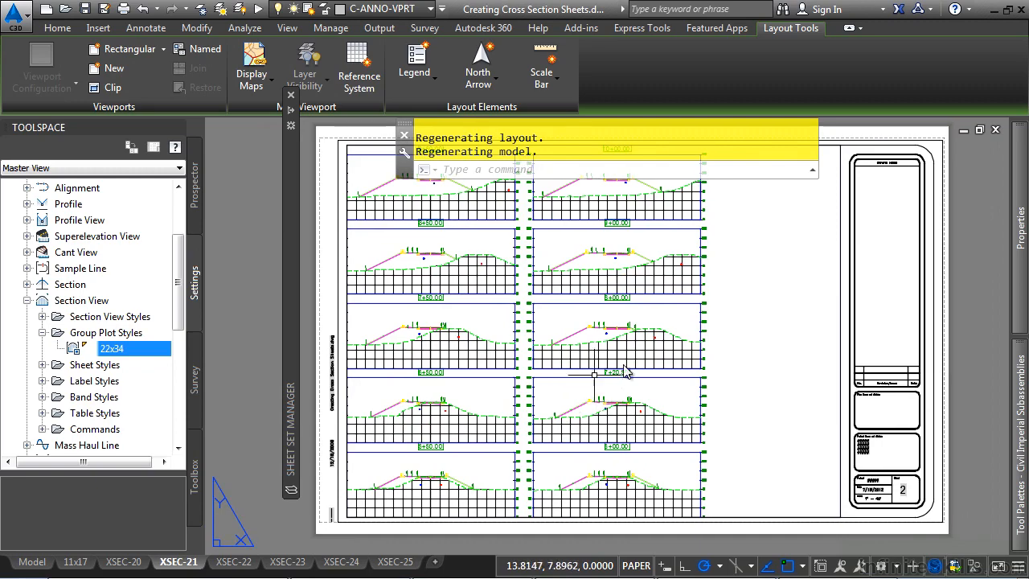
Unlock the XSEC-21 viewport, shift the section views away from the sheet's west border, and lock the viewport again.
double_click(565, 321)
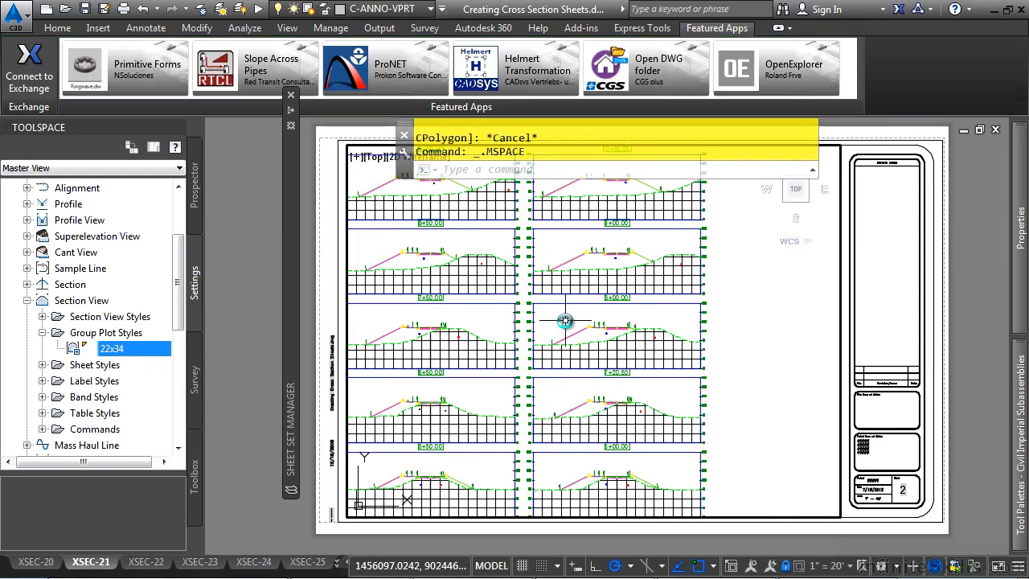
click(789, 565)
middle_drag(533, 456, 565, 448)
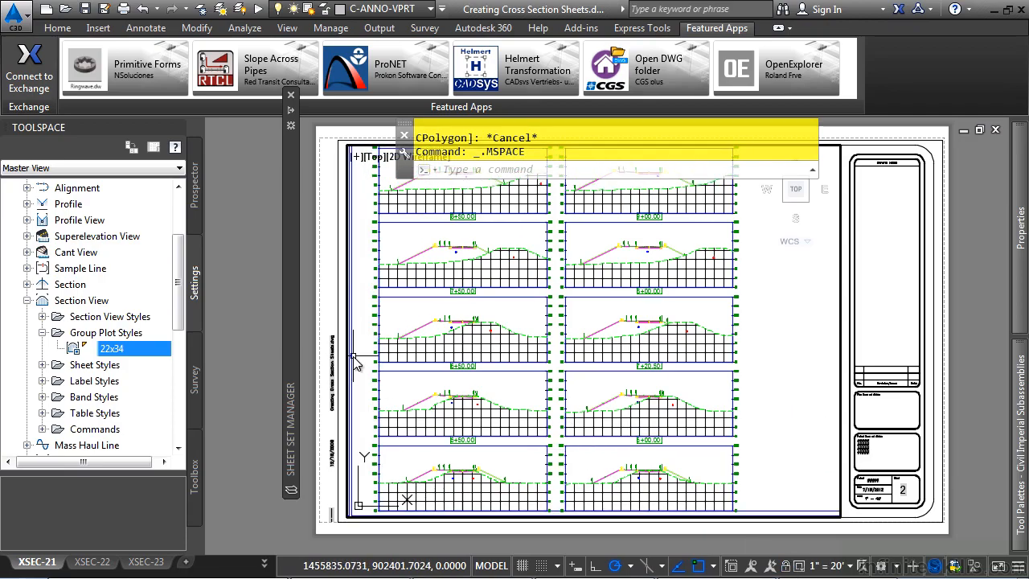
middle_drag(371, 361, 447, 370)
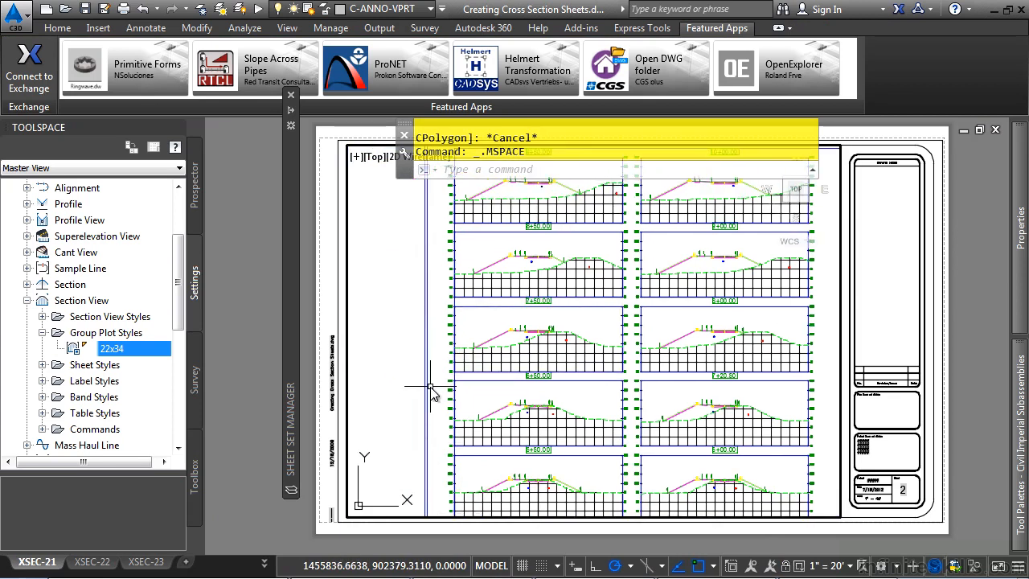
middle_drag(619, 398, 567, 392)
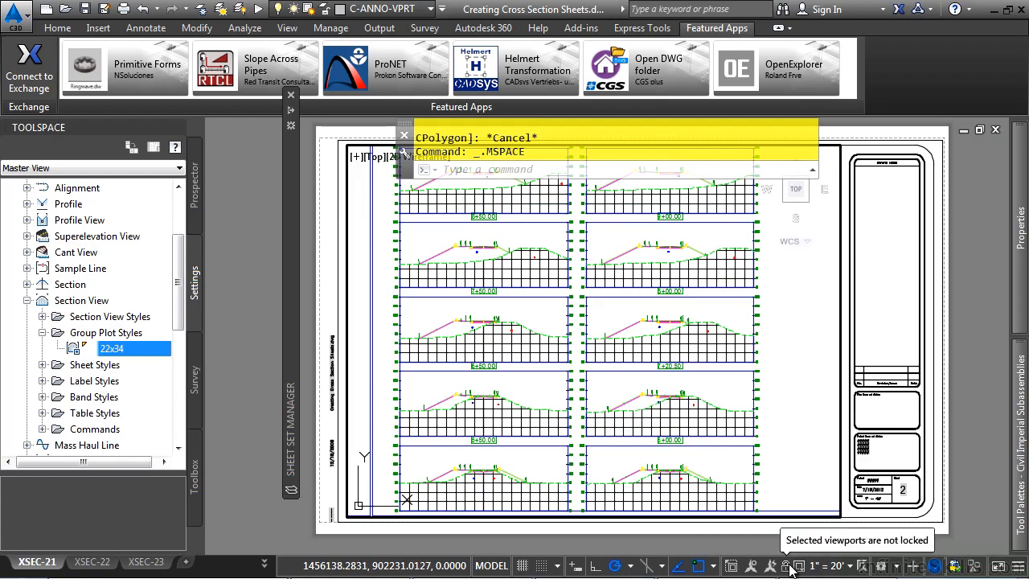
scroll(563, 353, down, 3)
scroll(567, 393, up, 4)
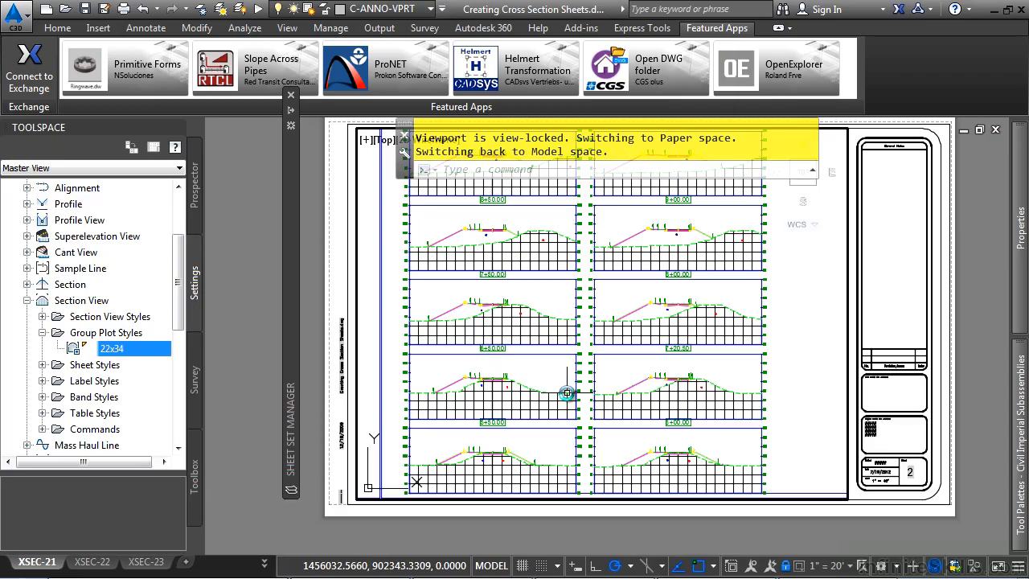